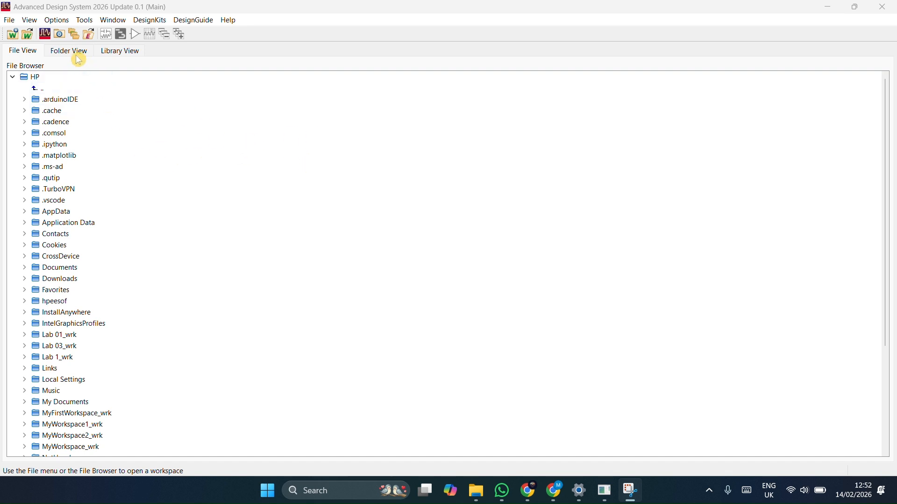
Step: Create a new workspace named Lab 1_wrk in C:\Users\HP
{"action": "left_click", "coordinate": [9, 21]}
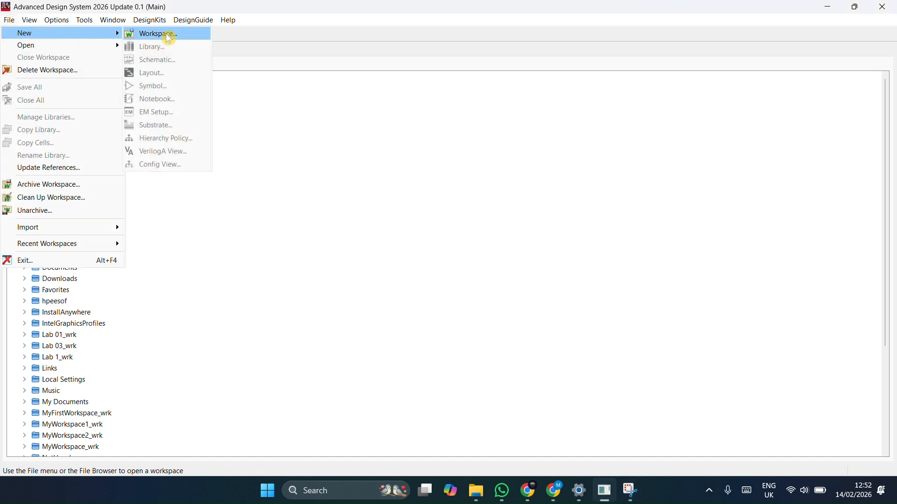
{"action": "left_click", "coordinate": [272, 93]}
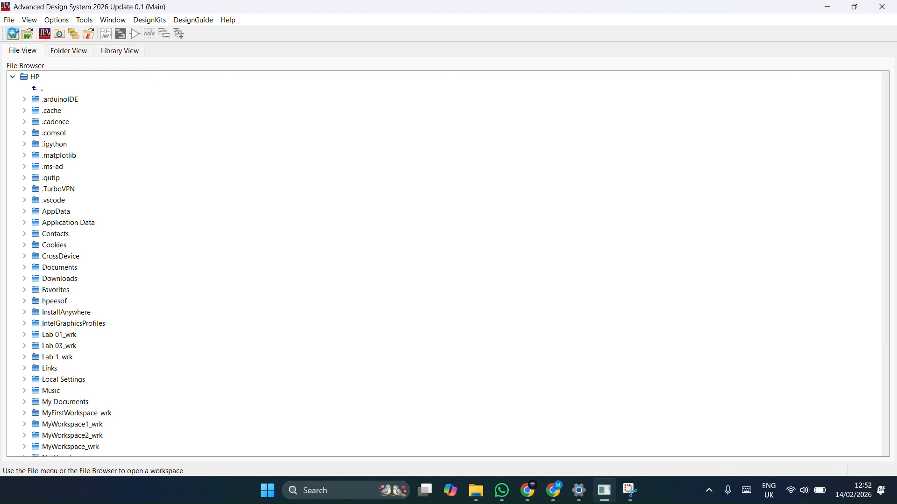
{"action": "left_click", "coordinate": [14, 35]}
{"action": "type", "text": "Lab 1_wrk"}
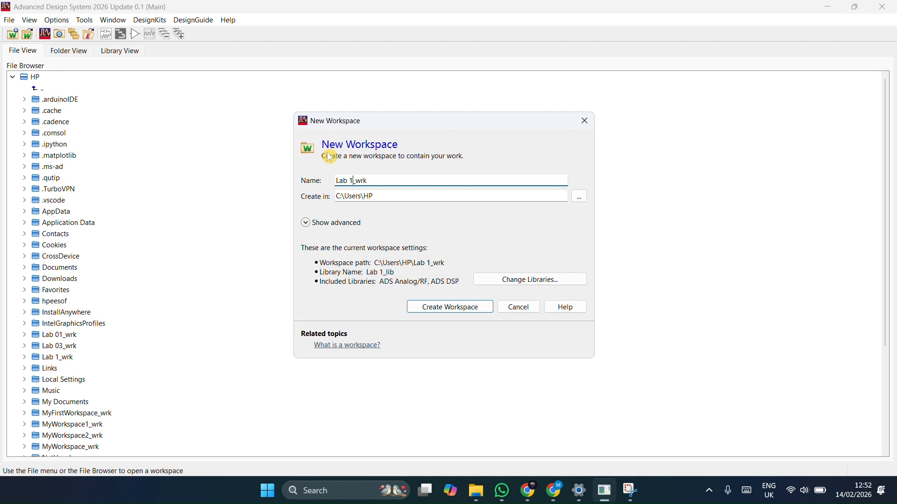
{"action": "left_click", "coordinate": [478, 307]}
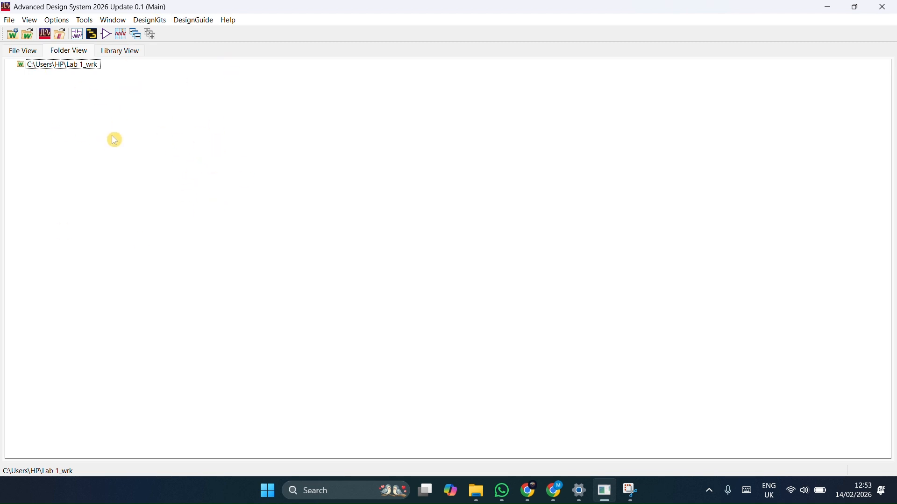
Step: Create a new schematic in cell_1 of the Lab 1_lib library
{"action": "left_click", "coordinate": [113, 20]}
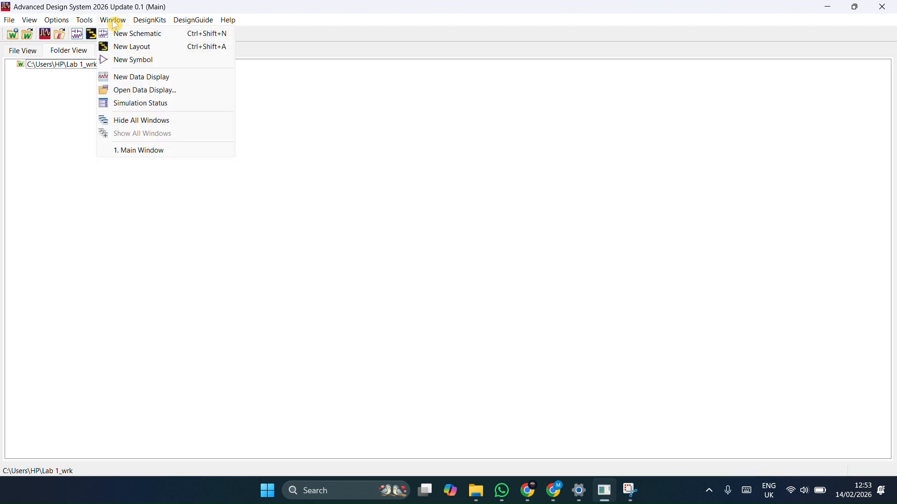
{"action": "left_click", "coordinate": [113, 20]}
{"action": "left_click", "coordinate": [113, 20]}
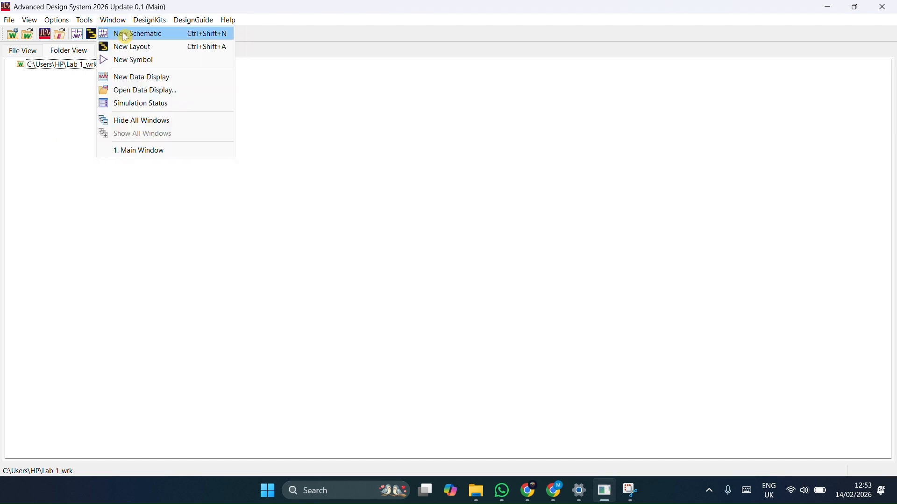
{"action": "left_click", "coordinate": [55, 123]}
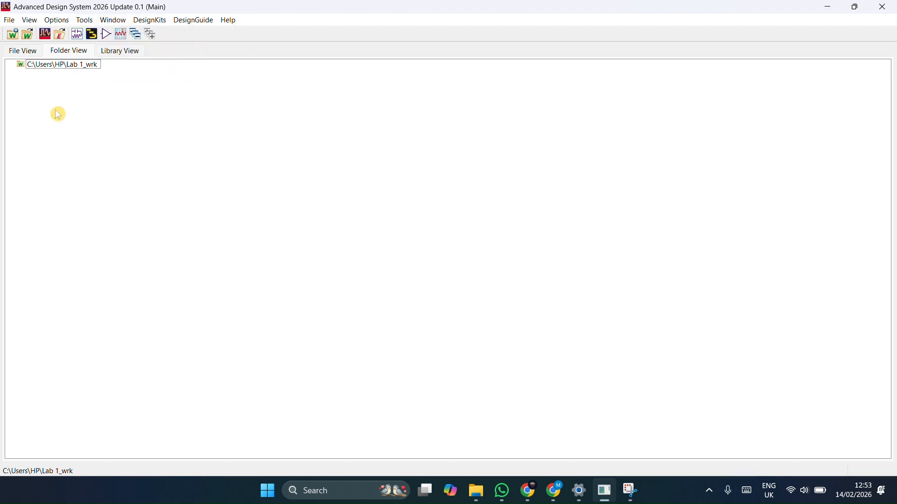
{"action": "left_click", "coordinate": [78, 35]}
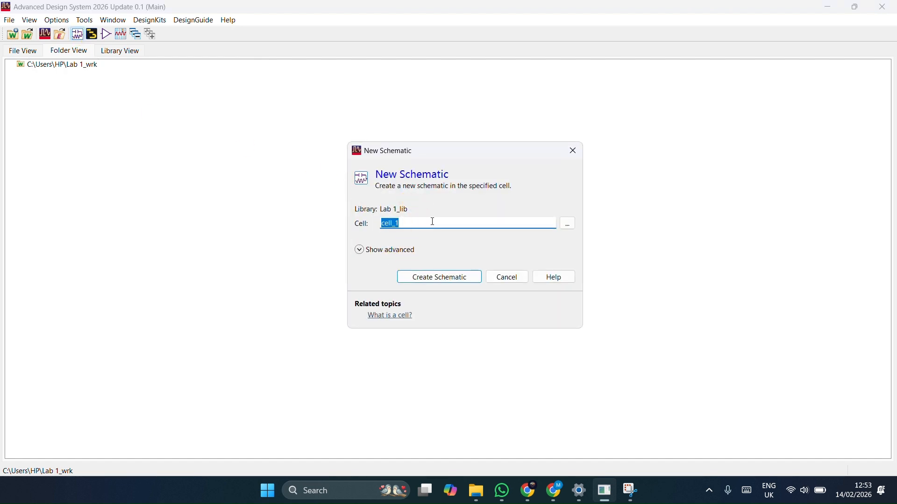
{"action": "left_click", "coordinate": [449, 280]}
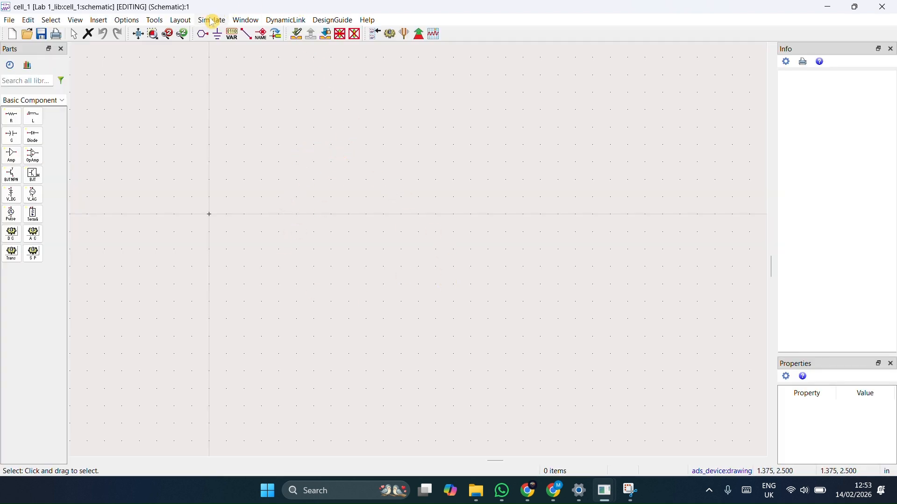
Step: Start the LineCalc transmission line calculator from the cell_1 schematic
{"action": "left_click", "coordinate": [154, 20]}
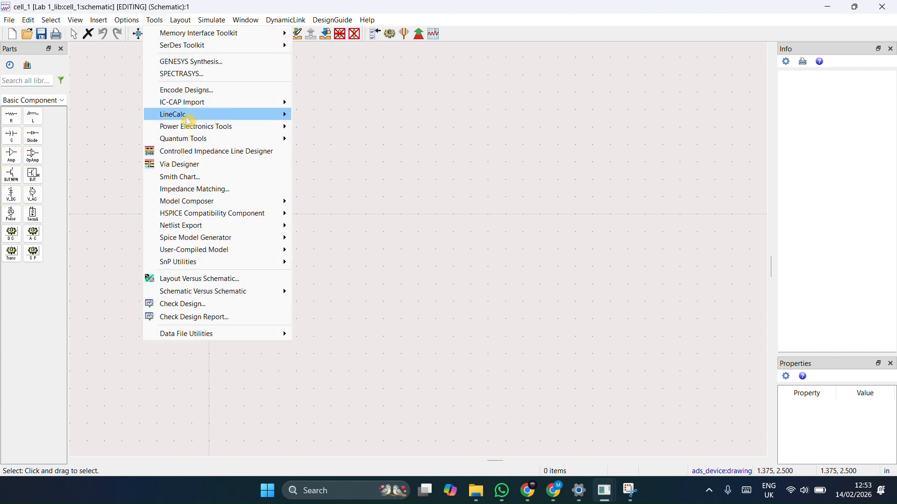
{"action": "mouse_move", "coordinate": [187, 117]}
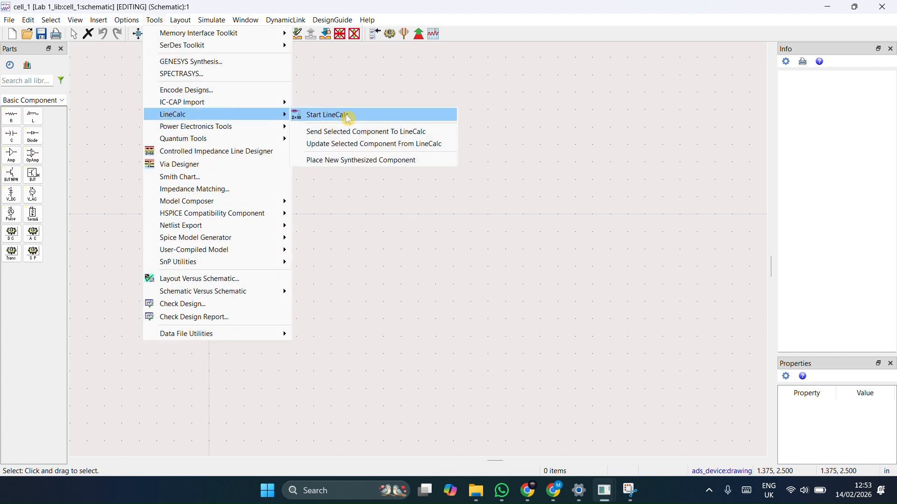
{"action": "left_click", "coordinate": [346, 114]}
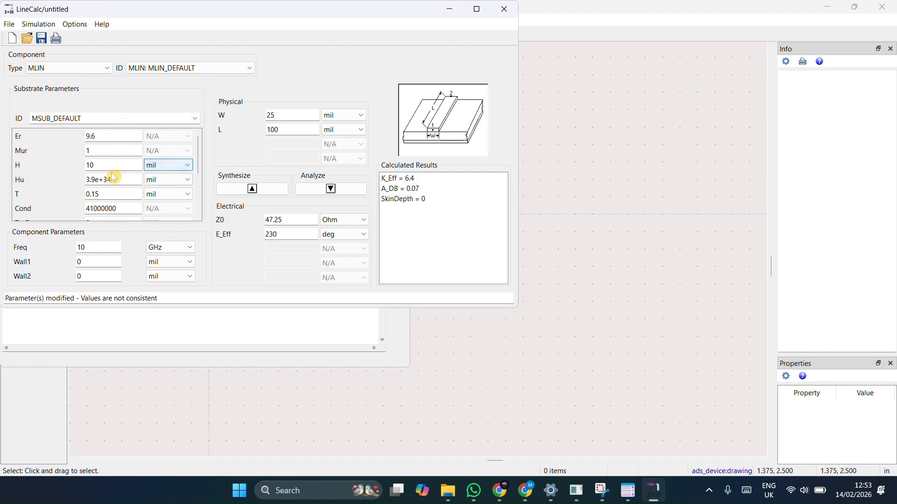
Step: Set the MSUB_DEFAULT substrate's Er to 94.6 and its height H to 1.6 mm
{"action": "left_click", "coordinate": [128, 139]}
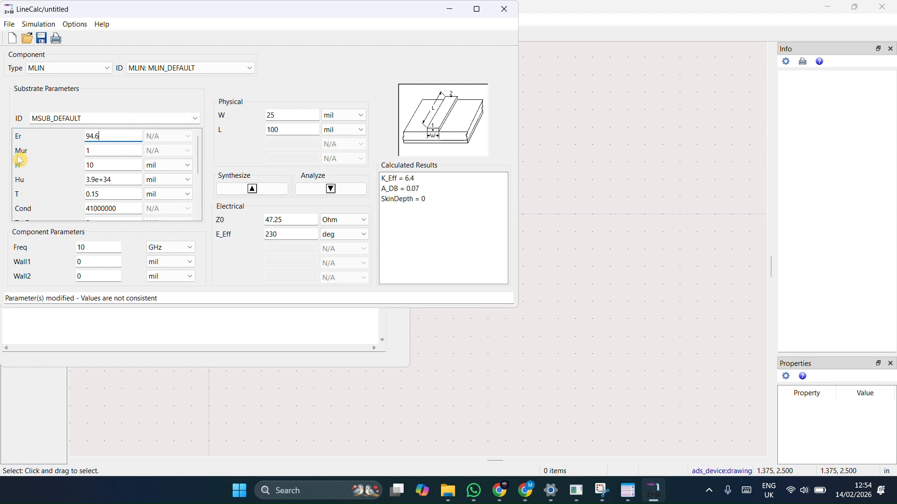
{"action": "left_click", "coordinate": [120, 169]}
{"action": "left_click", "coordinate": [179, 166]}
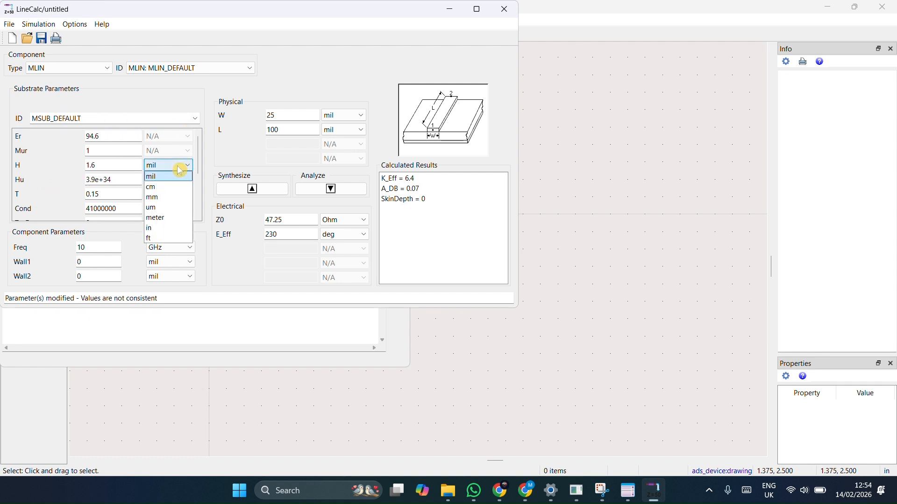
{"action": "left_click", "coordinate": [164, 198]}
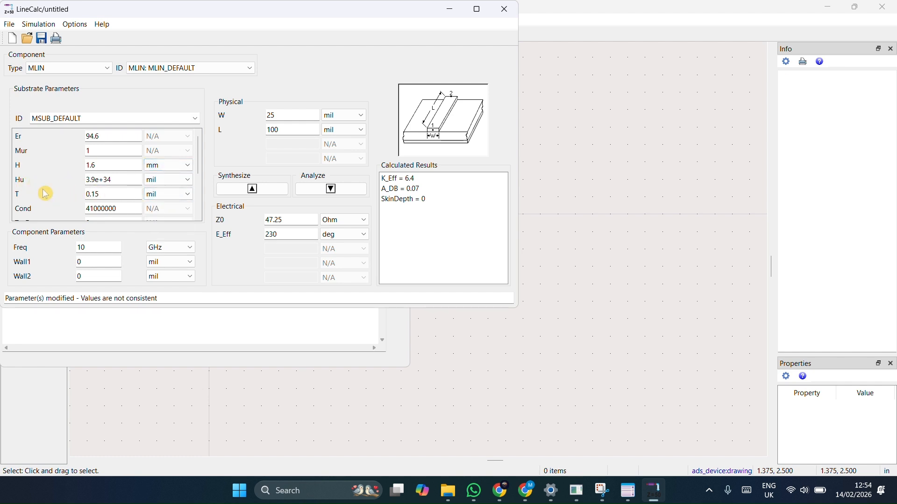
Step: Set the substrate's conductor thickness T to 0.7 mil, conductivity Cond to 5.8E7 and loss tangent TanD to 0.001
{"action": "scroll", "coordinate": [96, 193], "scroll_direction": "down", "scroll_amount": 1}
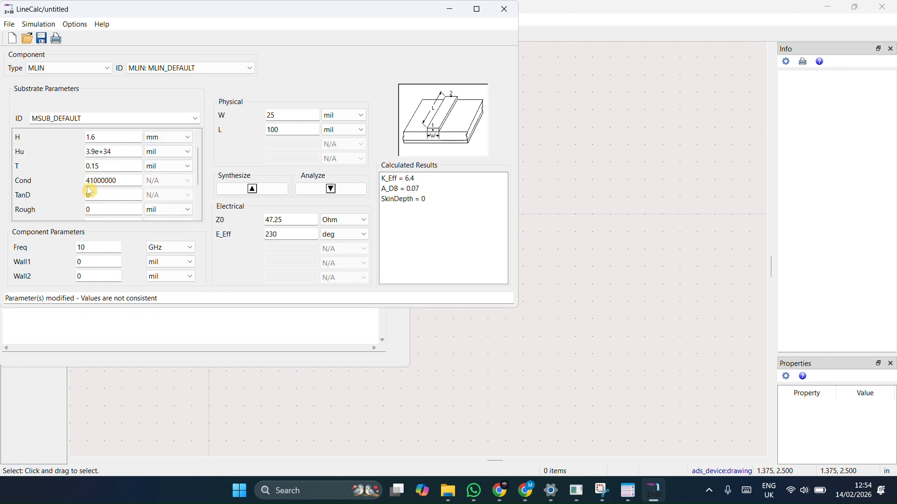
{"action": "left_click", "coordinate": [118, 167]}
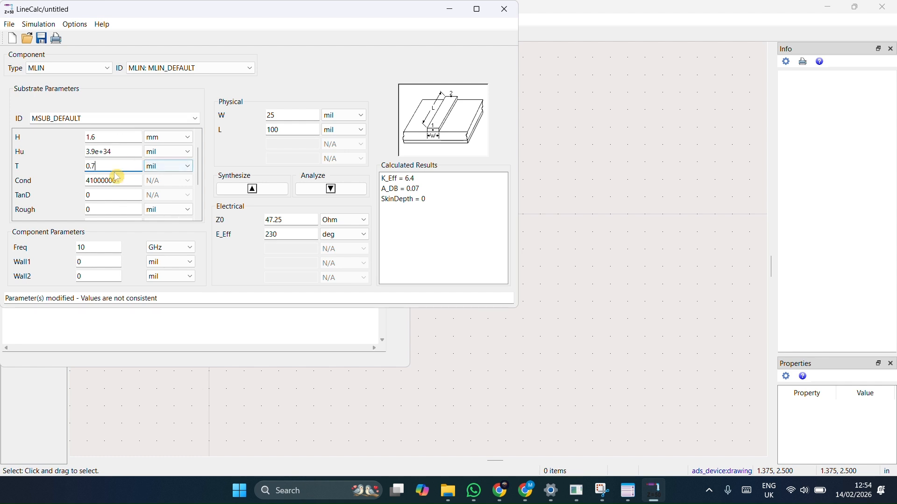
{"action": "left_click", "coordinate": [122, 181]}
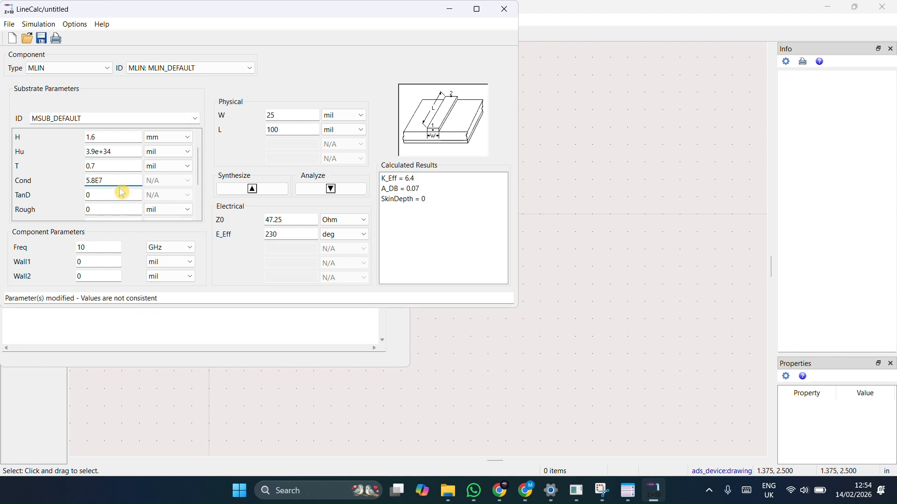
{"action": "left_click", "coordinate": [100, 200]}
Step: Set the line's frequency to 2.4 GHz and its characteristic impedance Z0 to 50 Ohm
{"action": "left_click", "coordinate": [105, 251]}
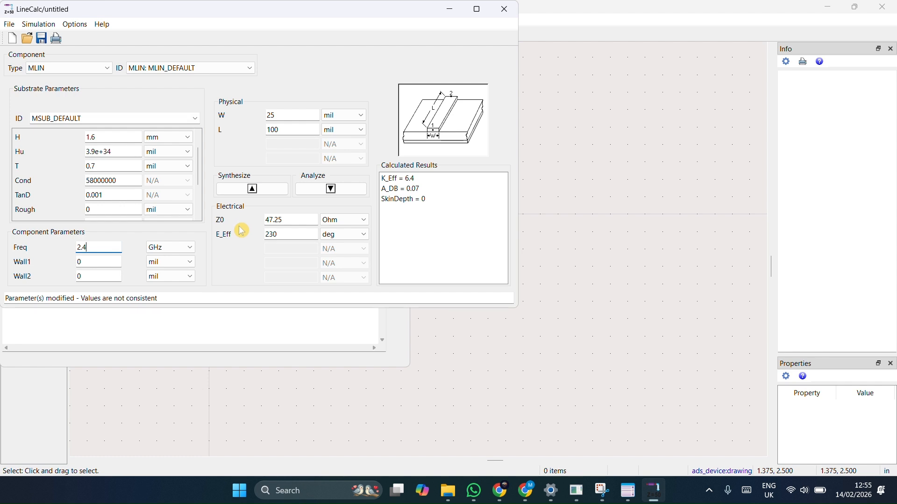
{"action": "left_click", "coordinate": [294, 223]}
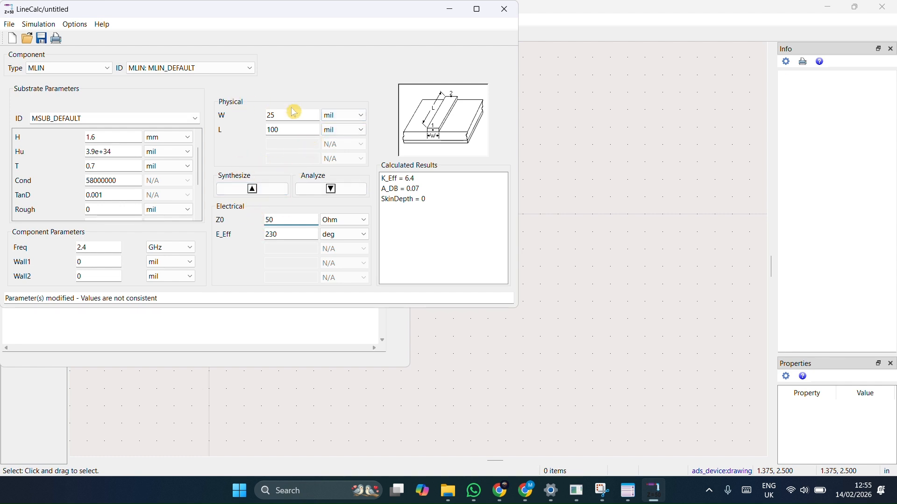
Step: Change the units of the line's physical width W and length L to mm
{"action": "left_click", "coordinate": [346, 116]}
{"action": "left_click", "coordinate": [350, 138]}
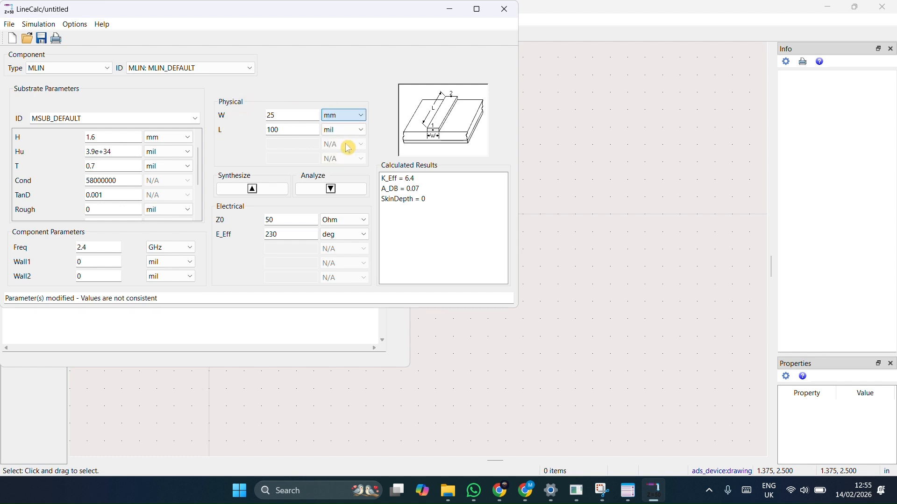
{"action": "left_click", "coordinate": [347, 131]}
{"action": "scroll", "coordinate": [346, 140], "scroll_direction": "up", "scroll_amount": 1}
{"action": "left_click", "coordinate": [338, 143]}
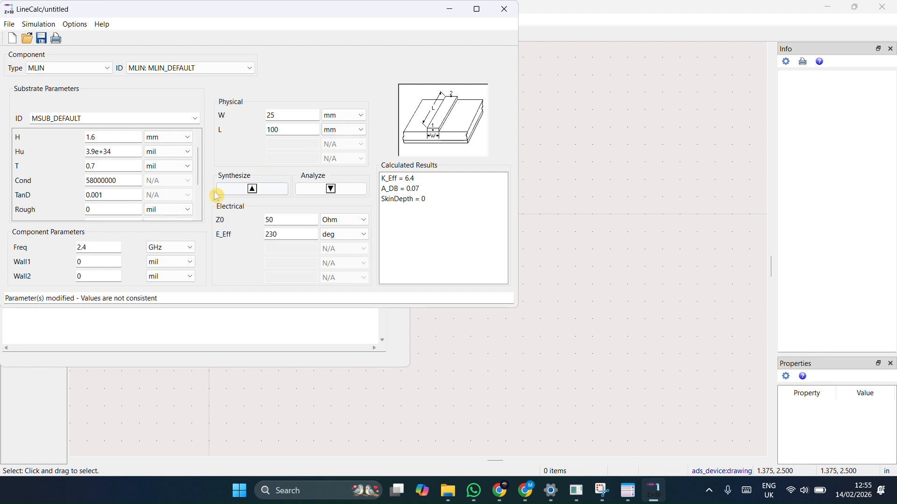
Step: Correct the substrate's Er to 4.6 and synthesize the microstrip line's physical width and length
{"action": "left_click", "coordinate": [251, 190]}
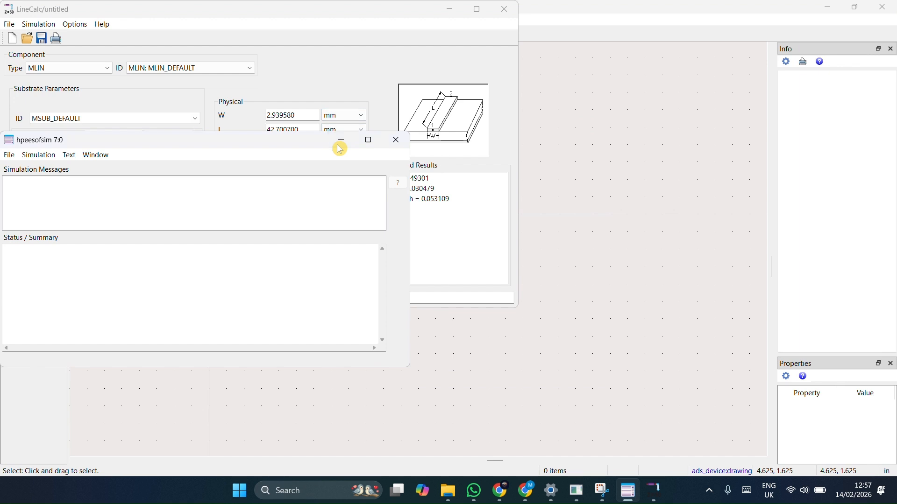
{"action": "left_click", "coordinate": [340, 143]}
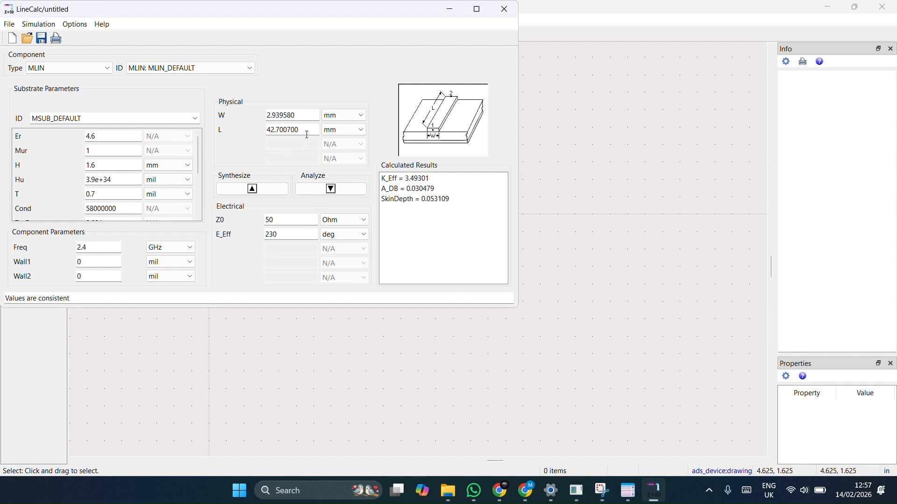
{"action": "left_click", "coordinate": [265, 116]}
{"action": "left_click", "coordinate": [268, 133]}
{"action": "left_click", "coordinate": [292, 146]}
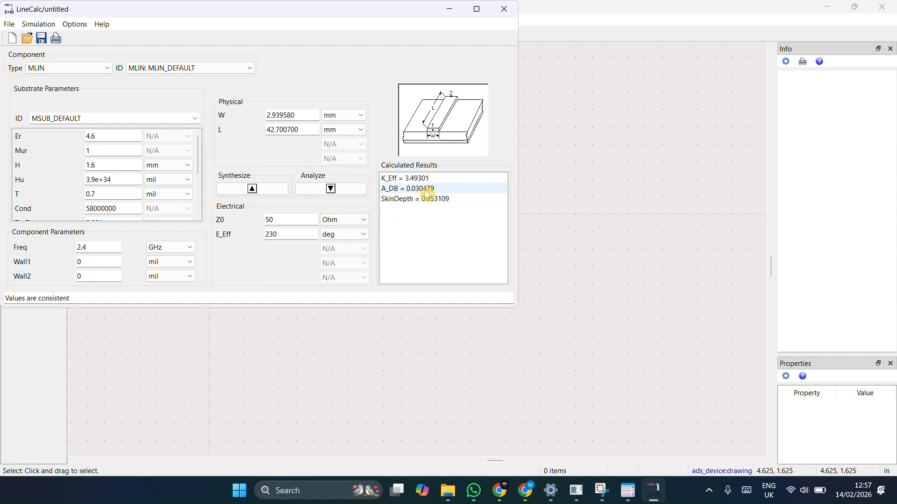
Step: Minimize LineCalc and create a layout for cell_1 using Standard ADS Layers, 0.0001 millimeter layout resolution
{"action": "left_click_drag", "start_coordinate": [304, 13], "coordinate": [326, 105]}
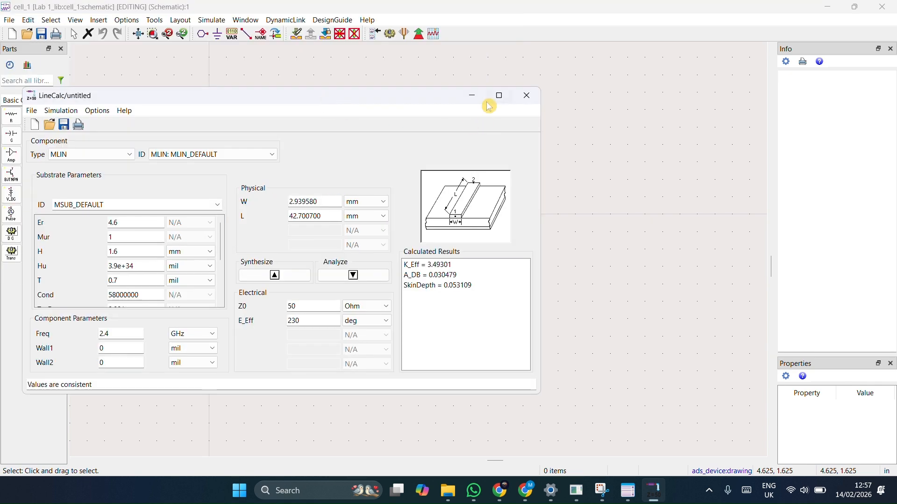
{"action": "left_click", "coordinate": [445, 90]}
{"action": "left_click", "coordinate": [245, 21]}
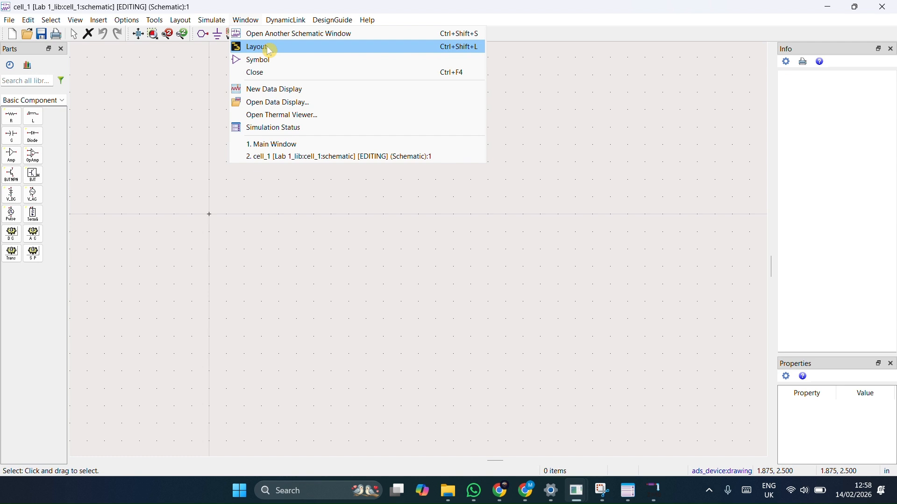
{"action": "left_click", "coordinate": [276, 52]}
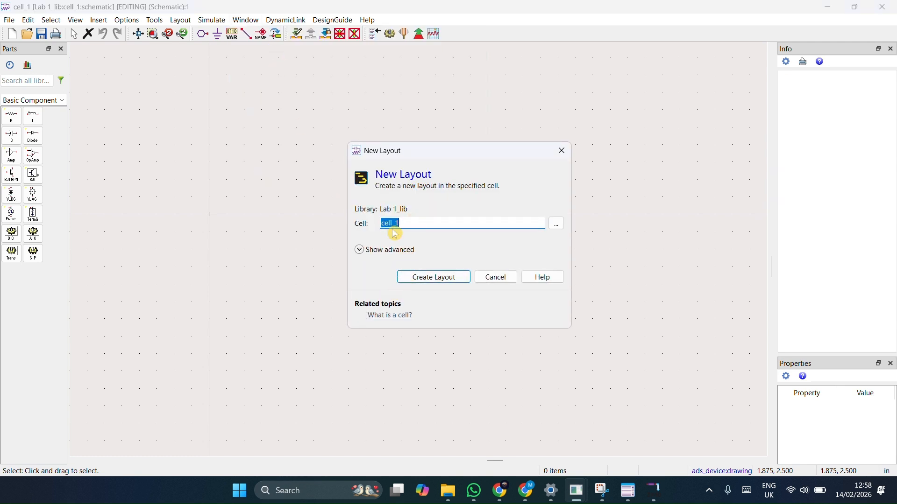
{"action": "left_click", "coordinate": [437, 283]}
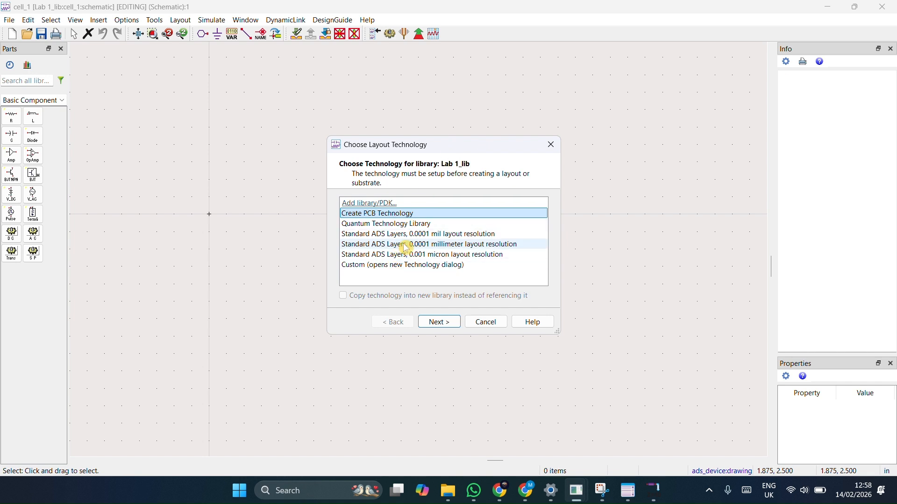
{"action": "left_click", "coordinate": [449, 249]}
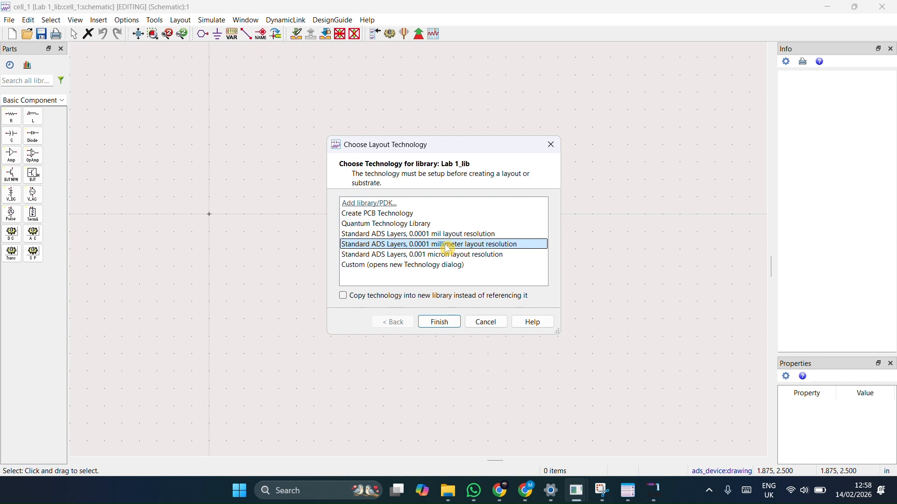
{"action": "left_click", "coordinate": [439, 322]}
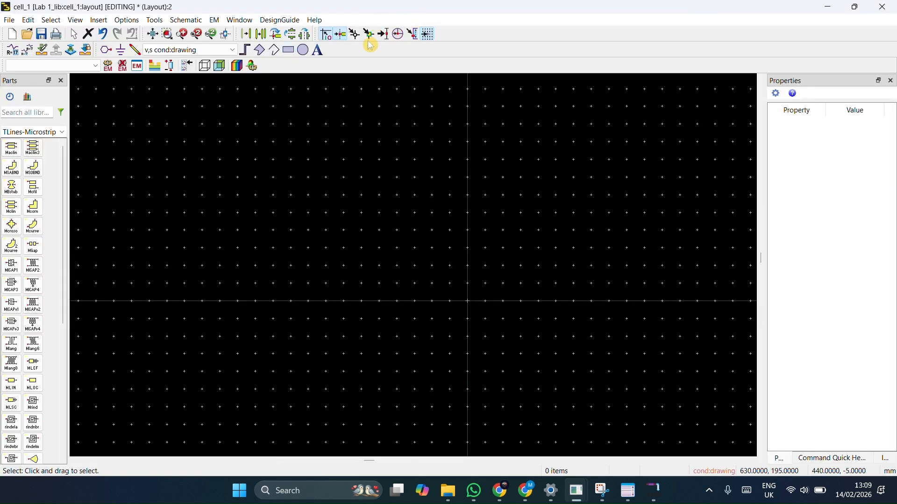
Step: Draw a rectangle of about 875 by 315 mm on the cond:drawing layer around the layout origin
{"action": "left_click", "coordinate": [398, 28]}
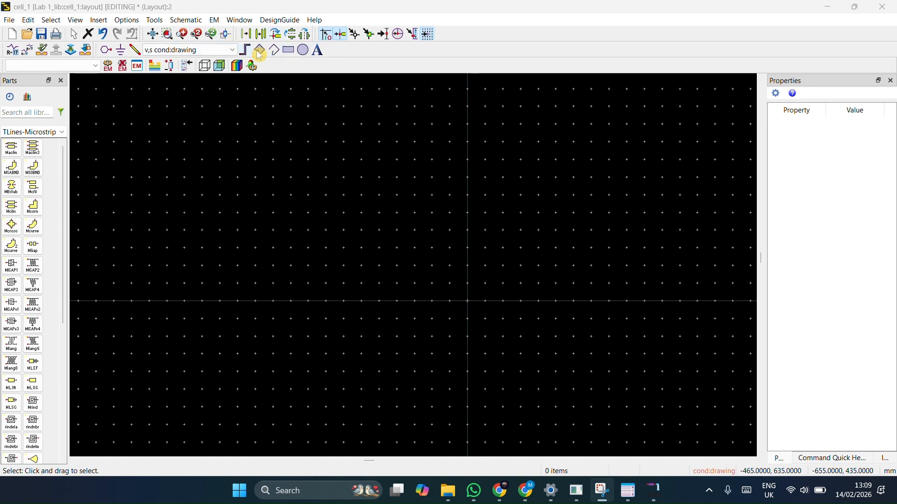
{"action": "left_click", "coordinate": [100, 21]}
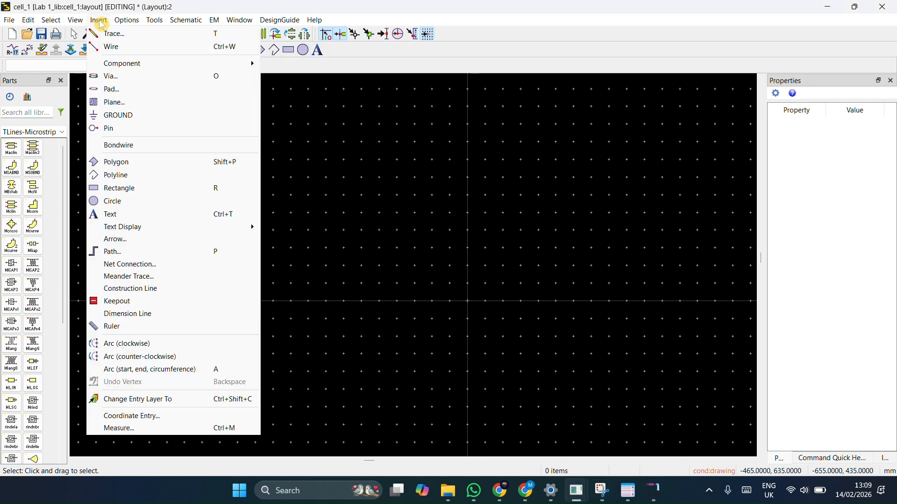
{"action": "left_click", "coordinate": [357, 185]}
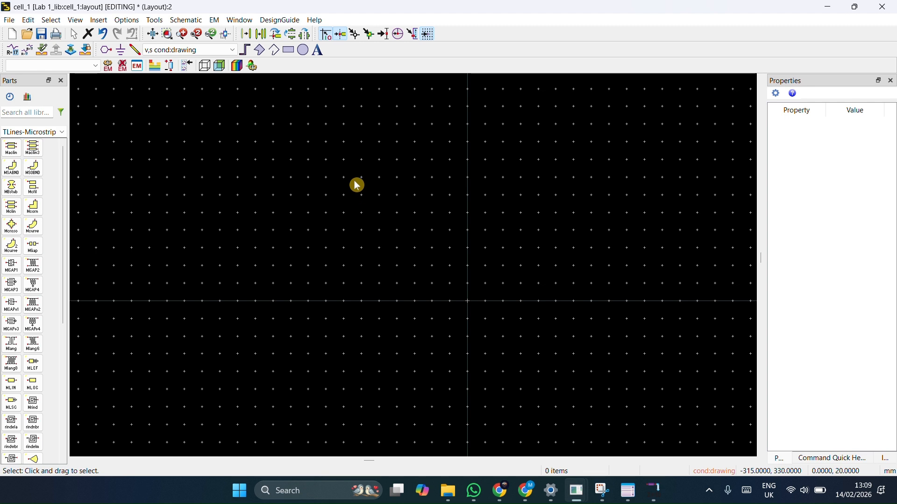
{"action": "left_click", "coordinate": [289, 49]}
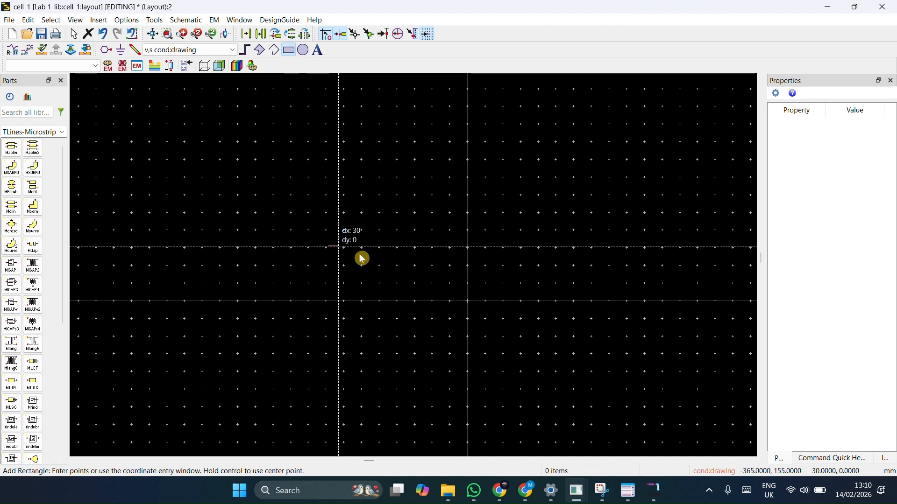
{"action": "left_click", "coordinate": [328, 246]}
{"action": "left_click", "coordinate": [640, 359]}
{"action": "right_click", "coordinate": [678, 304]}
{"action": "left_click", "coordinate": [699, 316]}
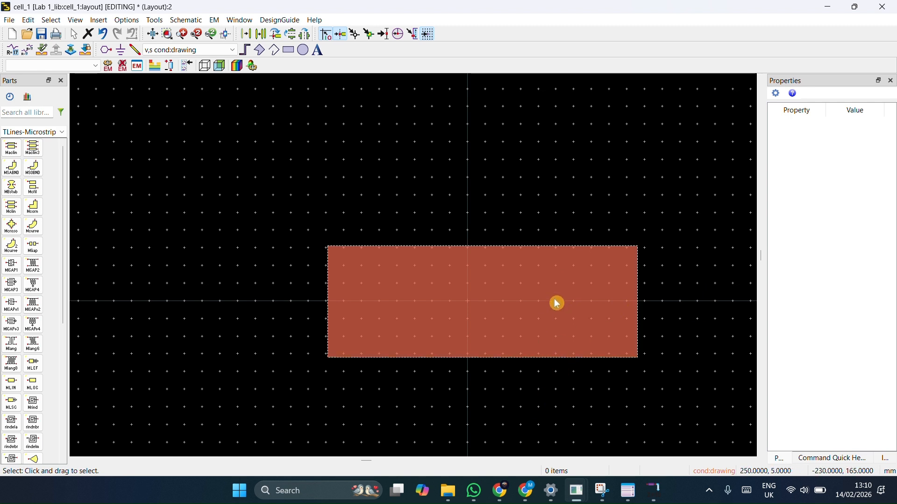
Step: Copy the physical width W from LineCalc and set the drawn rectangle's width to 2.939580 mm
{"action": "left_click", "coordinate": [564, 278]}
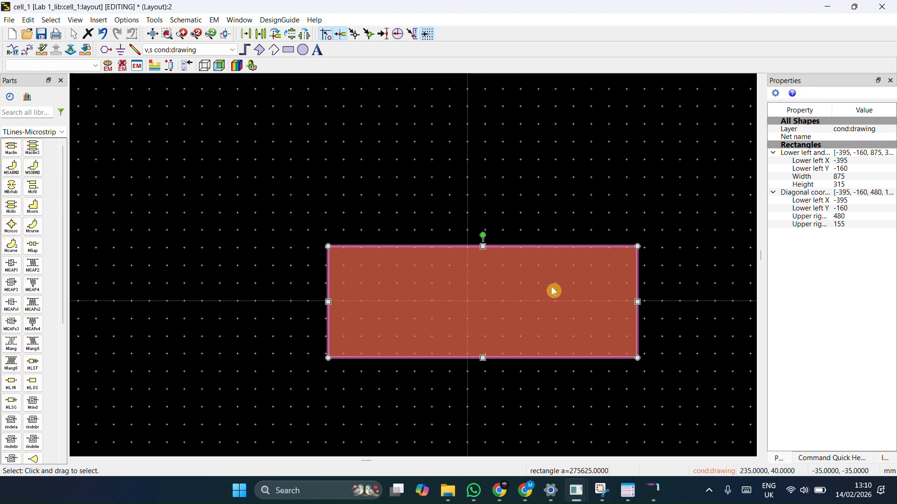
{"action": "left_click", "coordinate": [654, 491]}
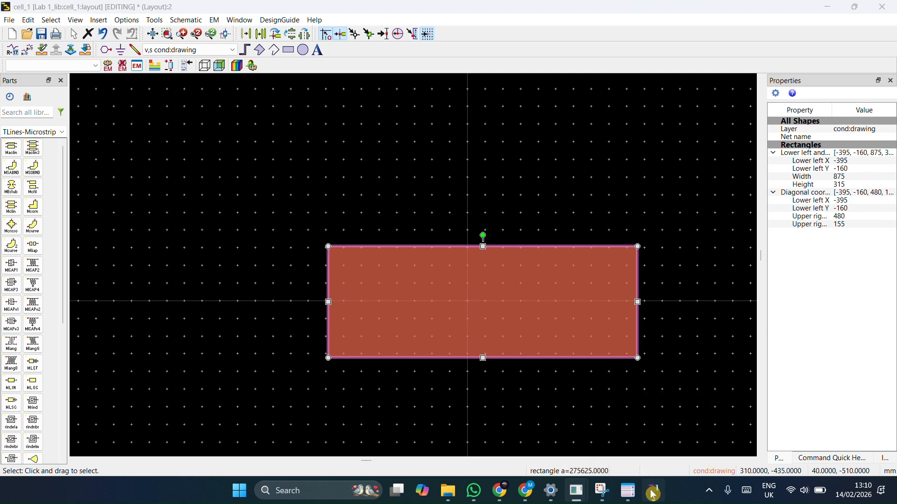
{"action": "left_click", "coordinate": [334, 202]}
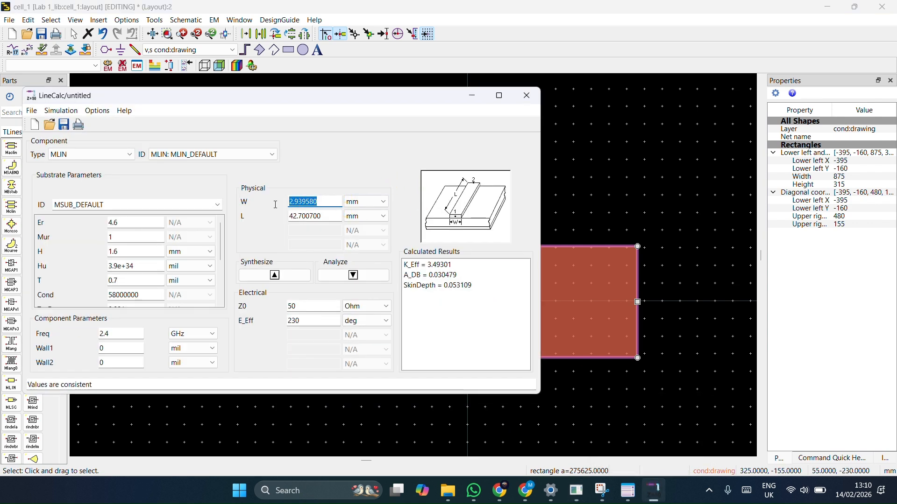
{"action": "right_click", "coordinate": [312, 201]}
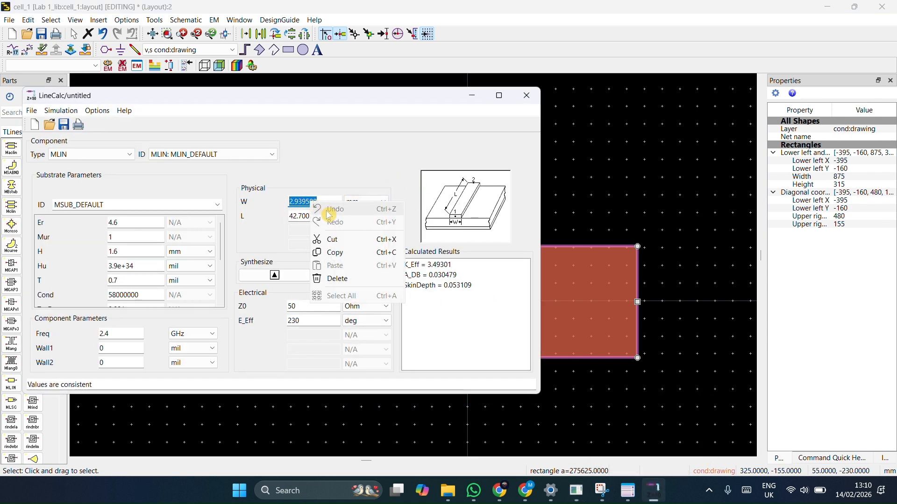
{"action": "left_click", "coordinate": [336, 252]}
{"action": "left_click", "coordinate": [472, 96]}
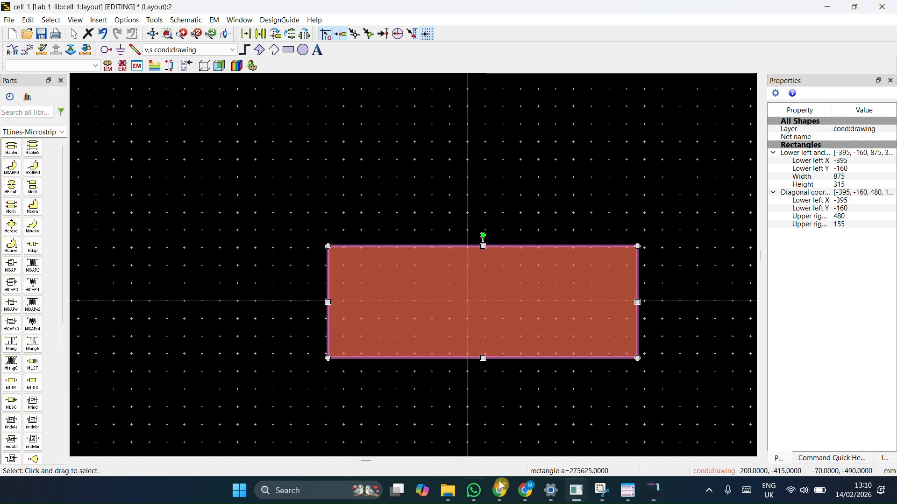
{"action": "double_click", "coordinate": [843, 177]}
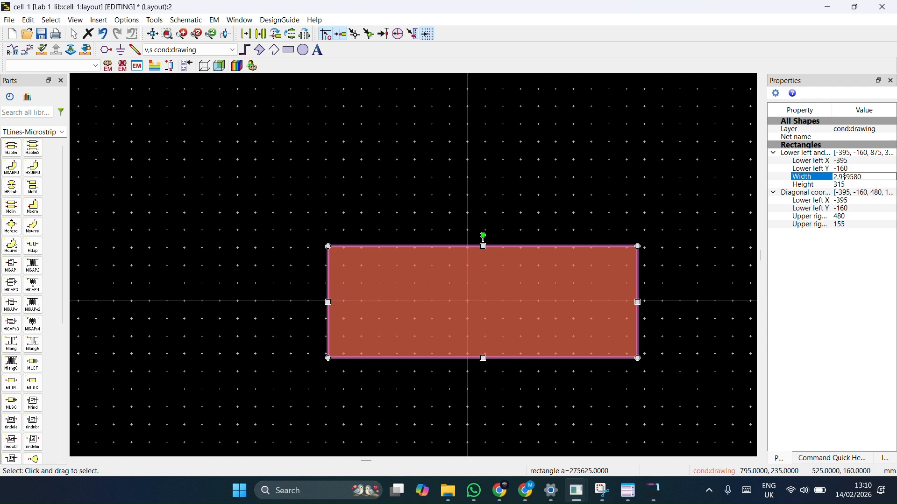
{"action": "type", "text": "2.939580"}
{"action": "key", "text": "Return"}
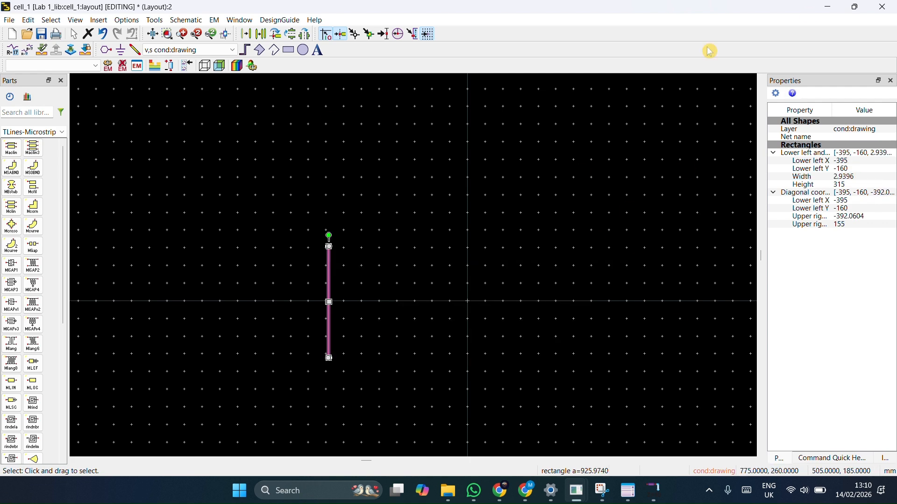
Step: Check the physical length L in LineCalc, and set the rectangle's height to 40 mm
{"action": "left_click", "coordinate": [654, 491]}
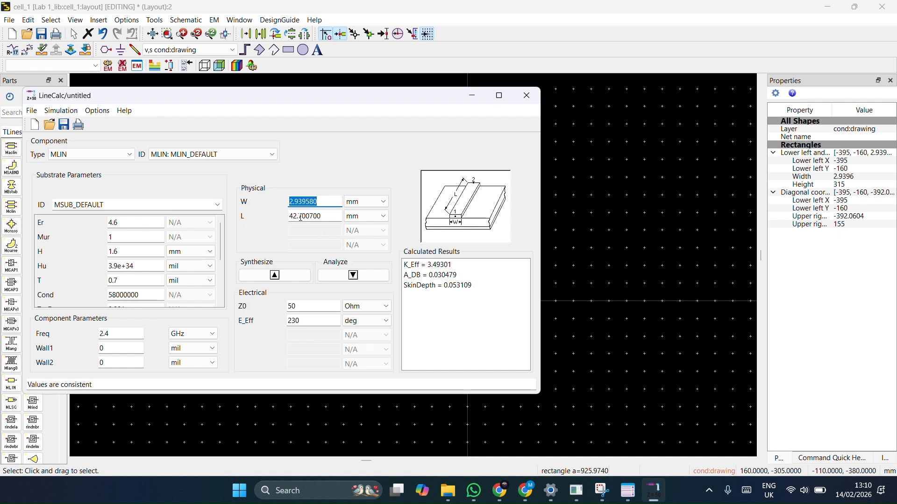
{"action": "left_click", "coordinate": [472, 96]}
{"action": "left_click", "coordinate": [850, 184]}
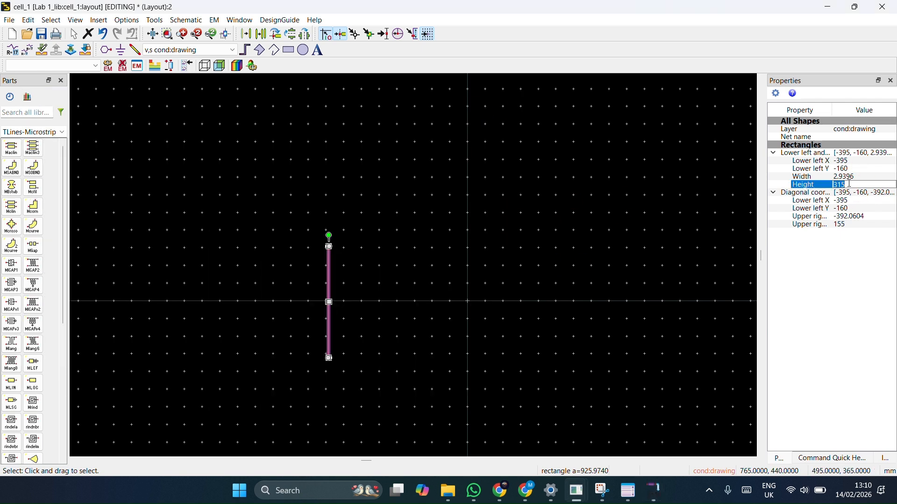
{"action": "type", "text": "40"}
{"action": "key", "text": "Return"}
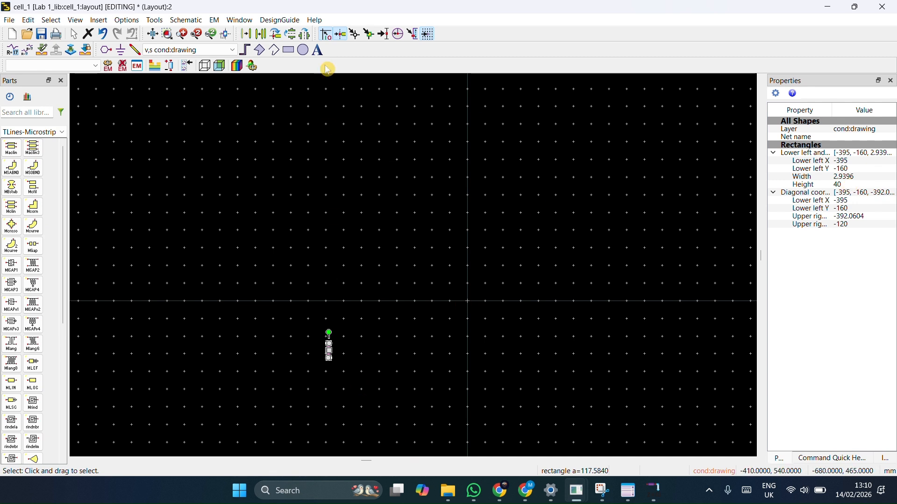
Step: Rotate the rectangle 90 degrees so the microstrip line lies horizontally
{"action": "left_click", "coordinate": [154, 35]}
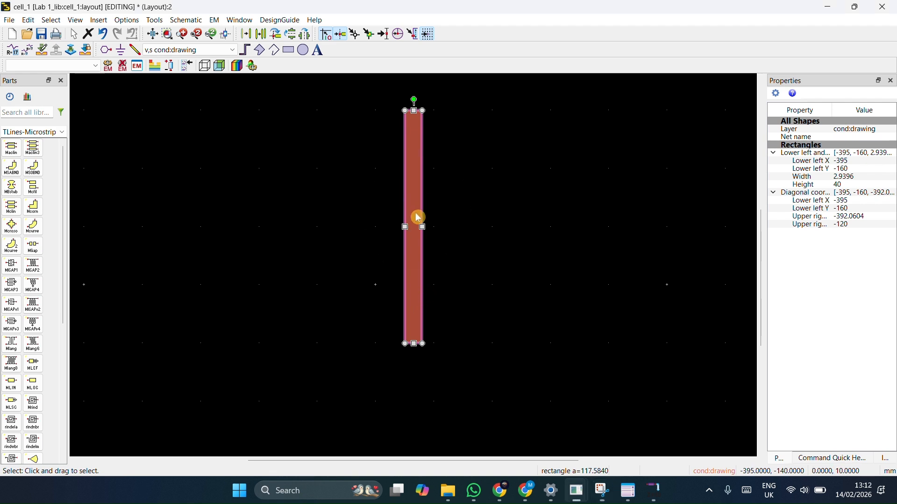
{"action": "key", "text": "ctrl+r"}
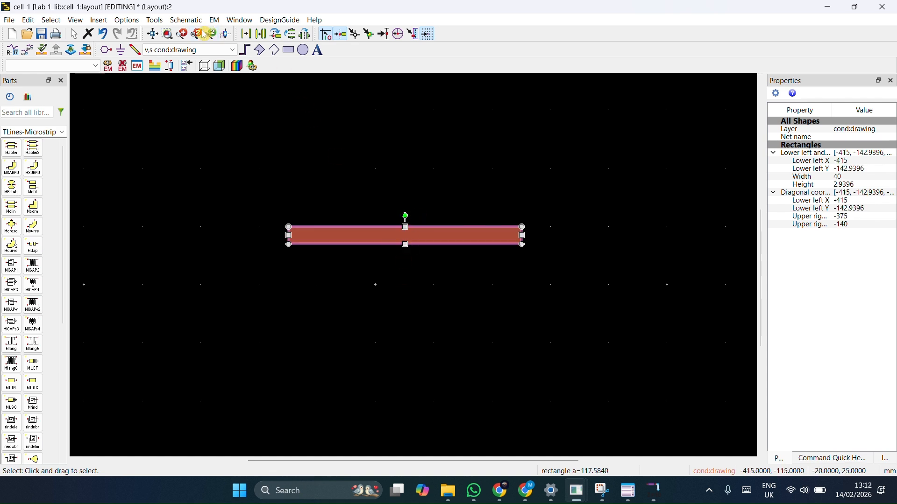
{"action": "left_click", "coordinate": [153, 33]}
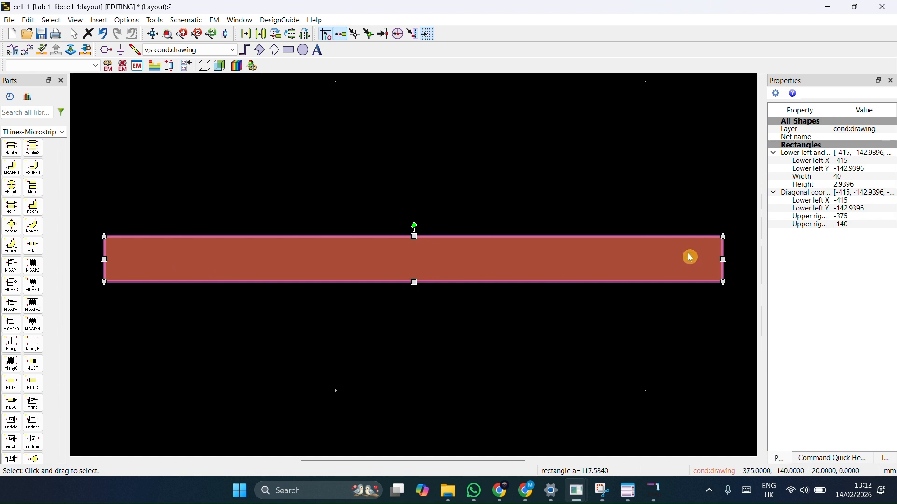
Step: Compare the rectangle's orientation with the W and L diagram in LineCalc, rotating it upright and back to horizontal
{"action": "double_click", "coordinate": [654, 490]}
{"action": "left_click", "coordinate": [655, 490]}
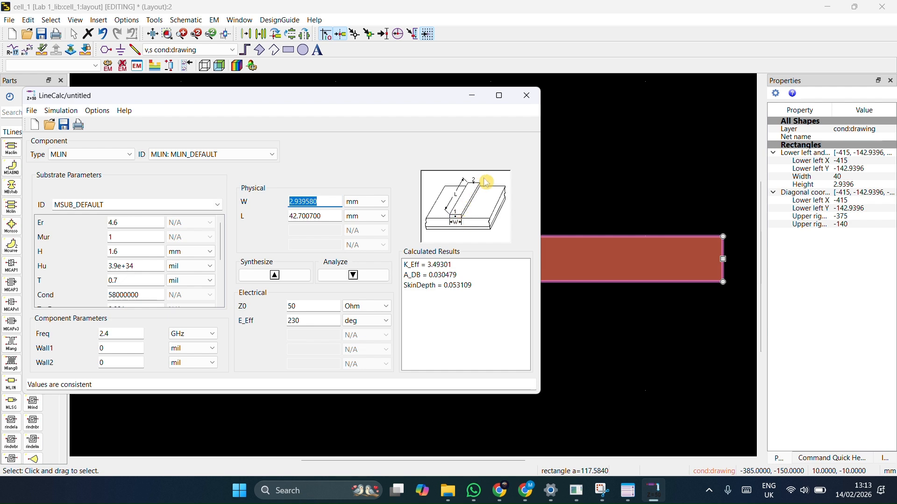
{"action": "left_click", "coordinate": [472, 95]}
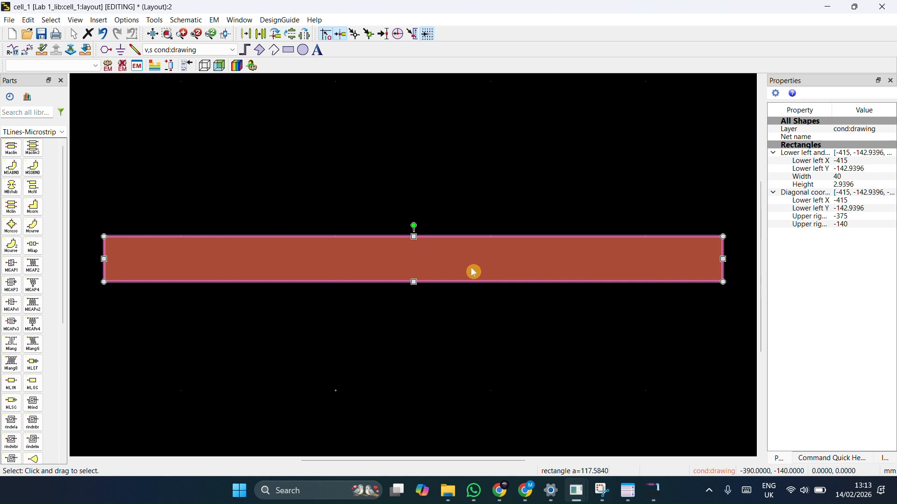
{"action": "key", "text": "ctrl+r"}
{"action": "scroll", "coordinate": [472, 273], "scroll_direction": "down", "scroll_amount": 4}
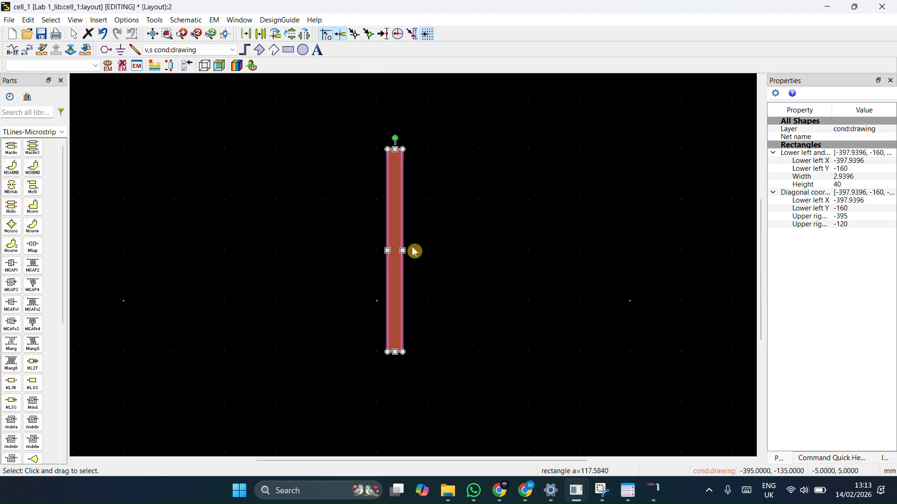
{"action": "scroll", "coordinate": [405, 161], "scroll_direction": "up", "scroll_amount": 1}
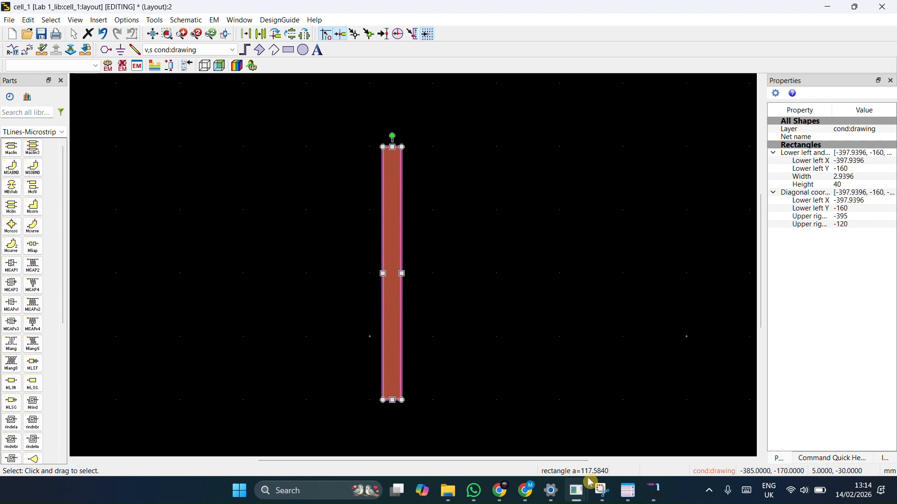
{"action": "key", "text": "ctrl+r"}
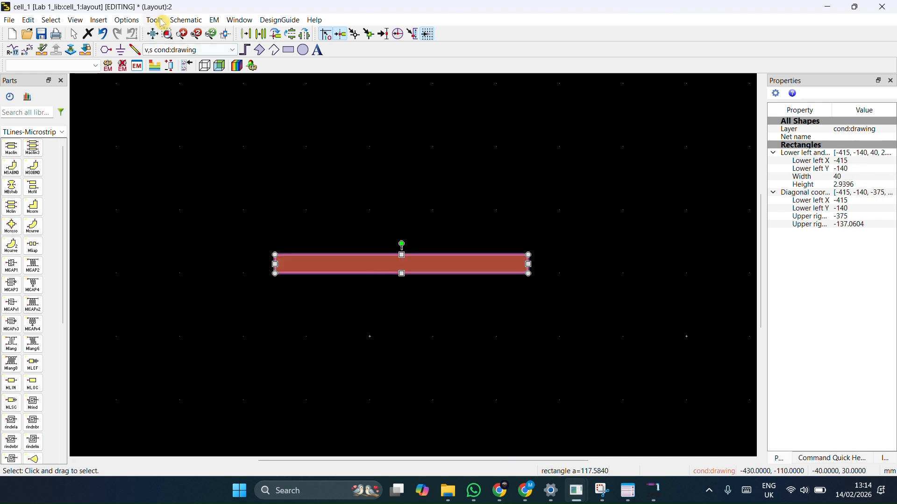
{"action": "left_click", "coordinate": [167, 33]}
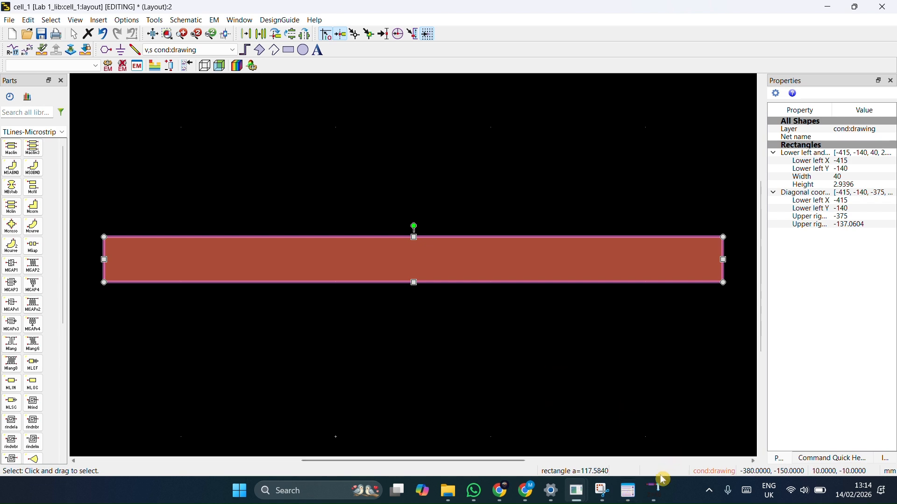
{"action": "left_click", "coordinate": [657, 493]}
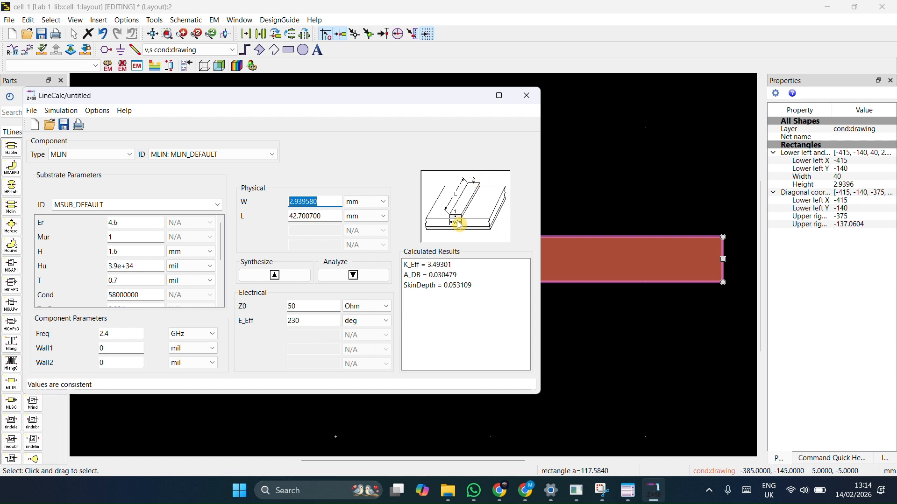
{"action": "left_click", "coordinate": [477, 96]}
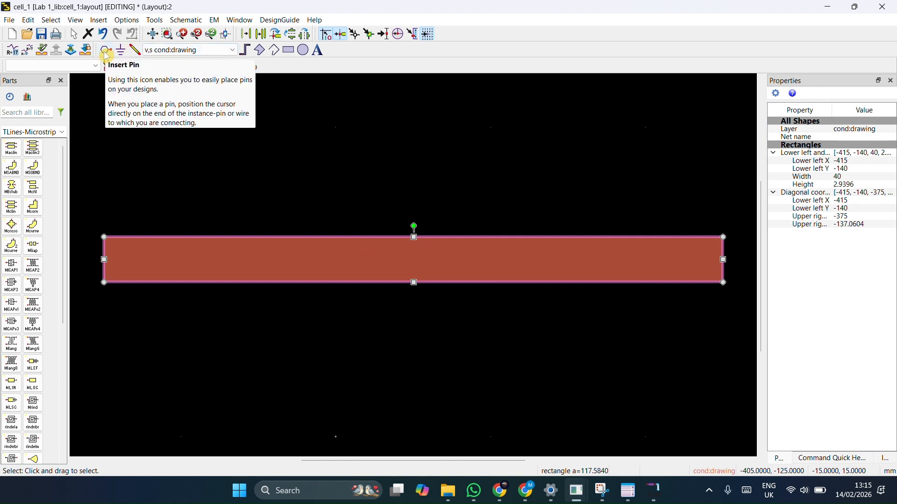
{"action": "left_click", "coordinate": [103, 25]}
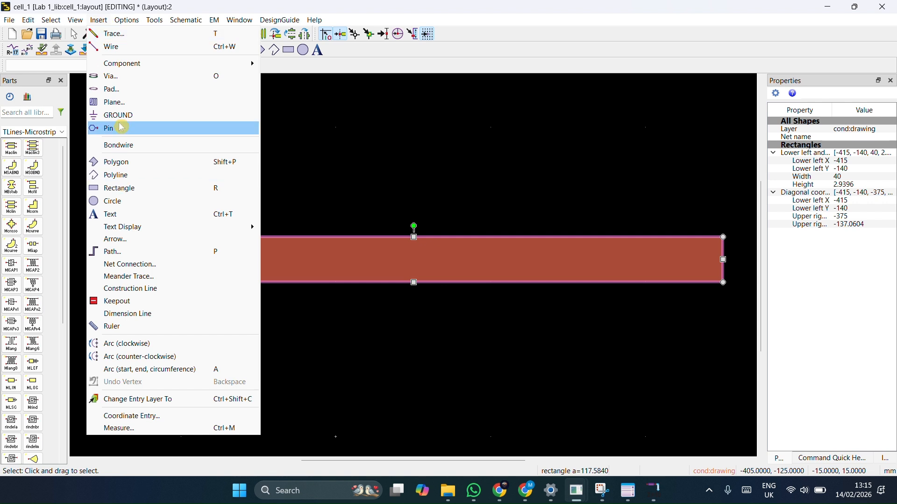
{"action": "left_click", "coordinate": [323, 127]}
{"action": "left_click", "coordinate": [105, 50]}
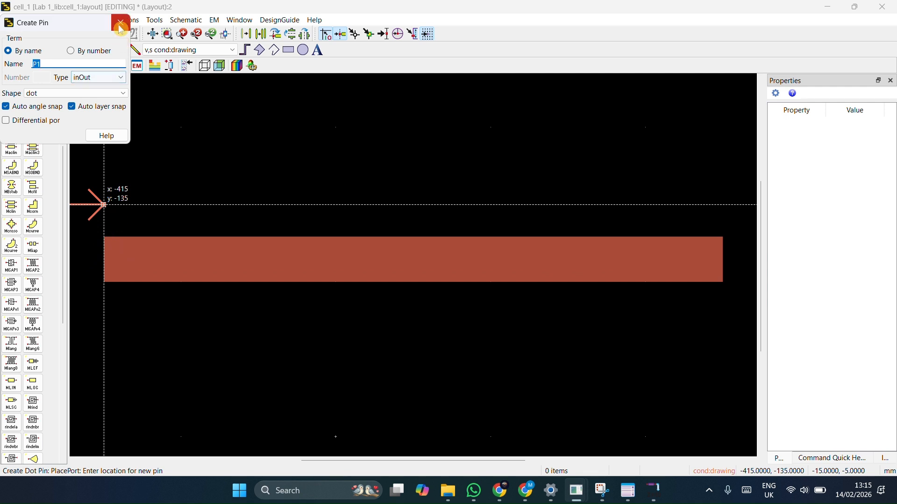
{"action": "right_click", "coordinate": [175, 124]}
{"action": "left_click", "coordinate": [186, 132]}
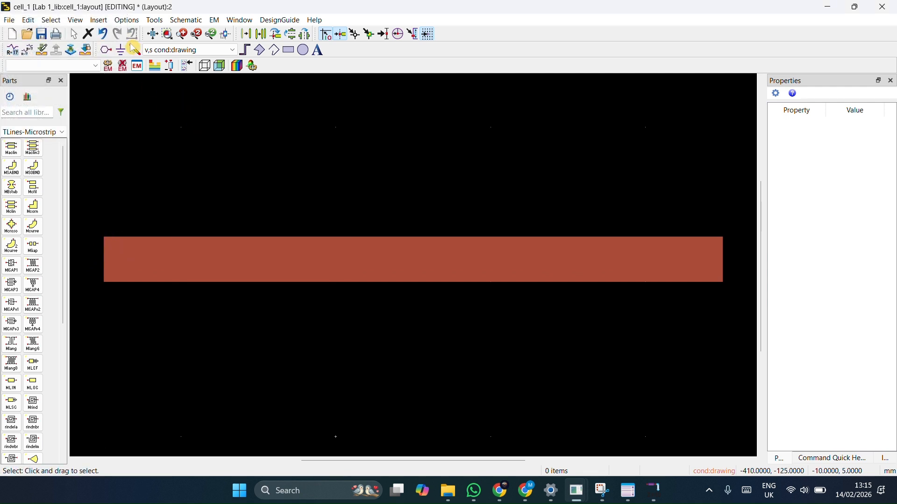
Step: Move the rectangle closer to the layout origin, with its lower-left corner at about X -345, Y -125
{"action": "left_click", "coordinate": [279, 265]}
{"action": "scroll", "coordinate": [421, 266], "scroll_direction": "down", "scroll_amount": 6}
{"action": "scroll", "coordinate": [414, 269], "scroll_direction": "down", "scroll_amount": 2}
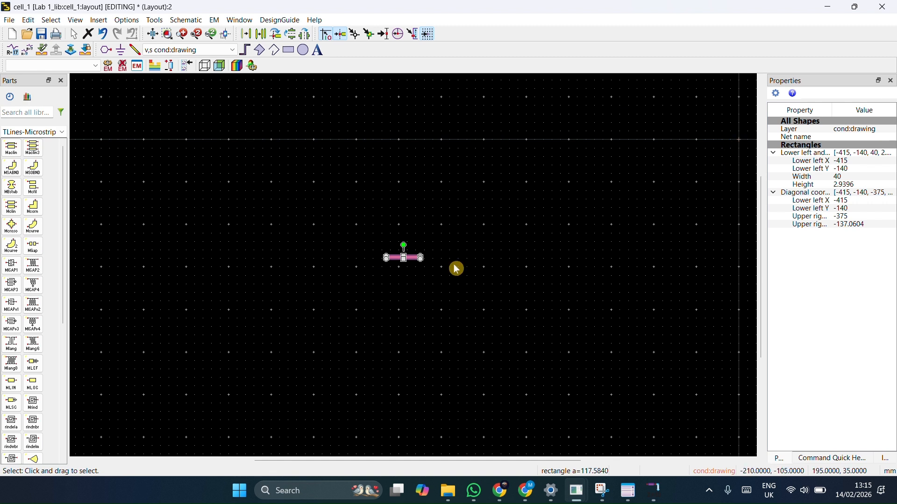
{"action": "scroll", "coordinate": [415, 269], "scroll_direction": "down", "scroll_amount": 2}
{"action": "left_click_drag", "start_coordinate": [411, 258], "coordinate": [449, 251]}
{"action": "key", "text": "f"}
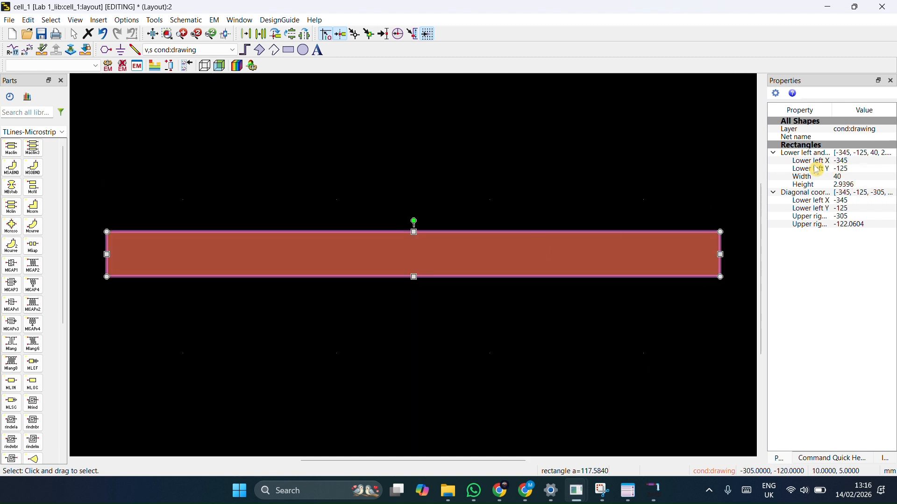
Step: Center the rectangle on the layout origin by setting its lower-left X to -20 and lower-left Y to -1.4698
{"action": "double_click", "coordinate": [845, 161]}
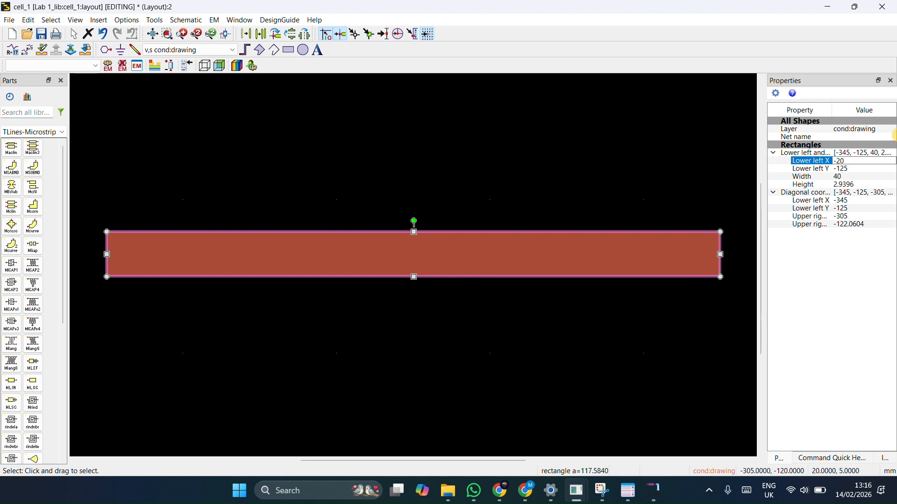
{"action": "key", "text": "Return"}
{"action": "double_click", "coordinate": [858, 169]}
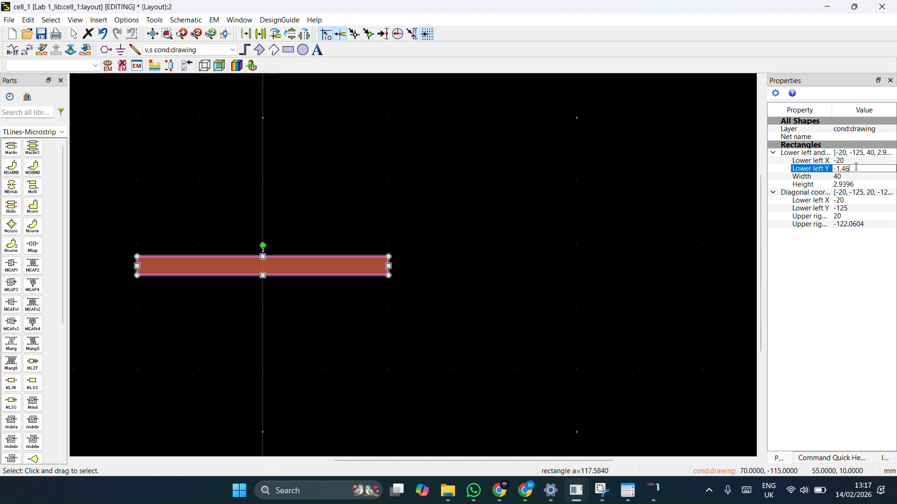
{"action": "key", "text": "Return"}
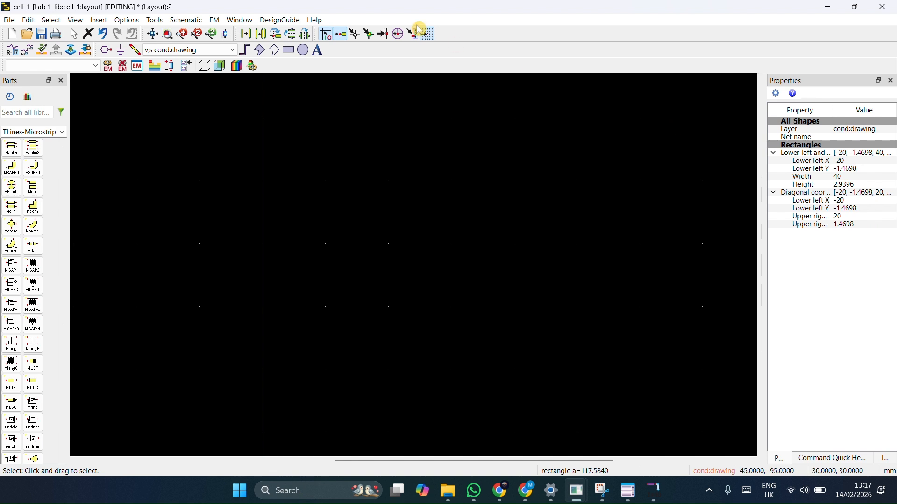
{"action": "left_click", "coordinate": [157, 34]}
{"action": "scroll", "coordinate": [406, 264], "scroll_direction": "down", "scroll_amount": 6}
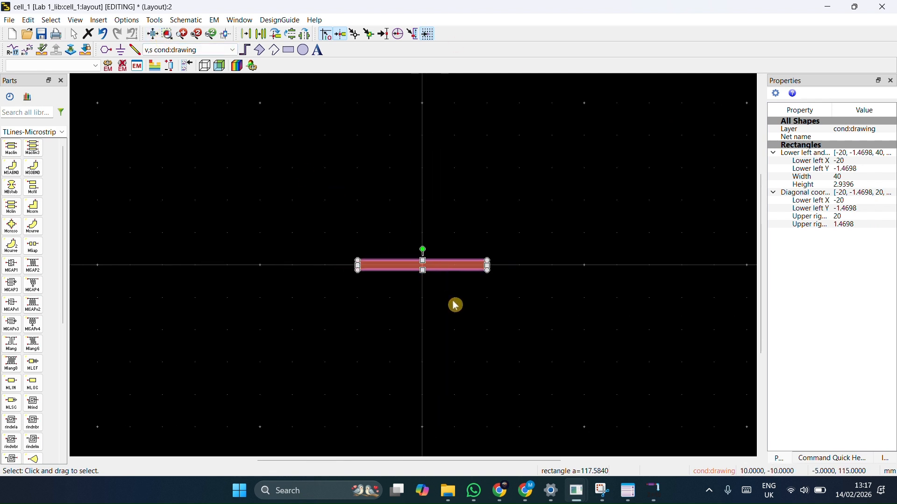
Step: Place pin P1 at the middle of the microstrip's left edge (-20, 0) and pin P2 at the middle of its right edge
{"action": "scroll", "coordinate": [455, 305], "scroll_direction": "up", "scroll_amount": 3}
{"action": "scroll", "coordinate": [369, 225], "scroll_direction": "up", "scroll_amount": 2}
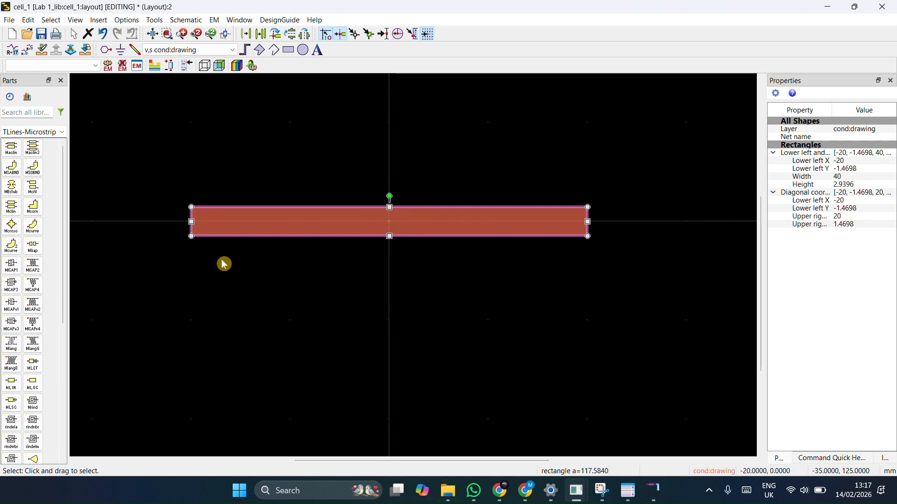
{"action": "left_click", "coordinate": [105, 49]}
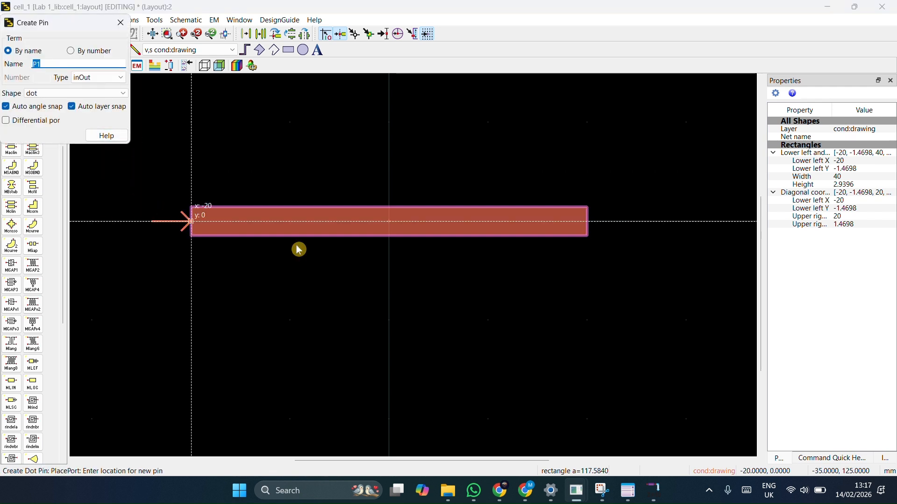
{"action": "scroll", "coordinate": [183, 228], "scroll_direction": "up", "scroll_amount": 1}
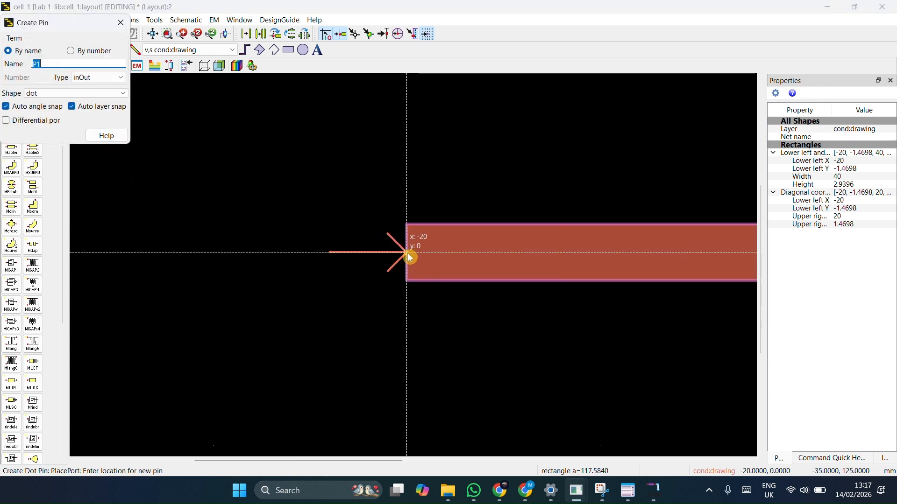
{"action": "left_click", "coordinate": [410, 257]}
{"action": "scroll", "coordinate": [491, 280], "scroll_direction": "down", "scroll_amount": 2}
{"action": "scroll", "coordinate": [475, 259], "scroll_direction": "up", "scroll_amount": 3}
{"action": "left_click", "coordinate": [488, 220]}
{"action": "key", "text": "Escape"}
{"action": "scroll", "coordinate": [443, 190], "scroll_direction": "down", "scroll_amount": 1}
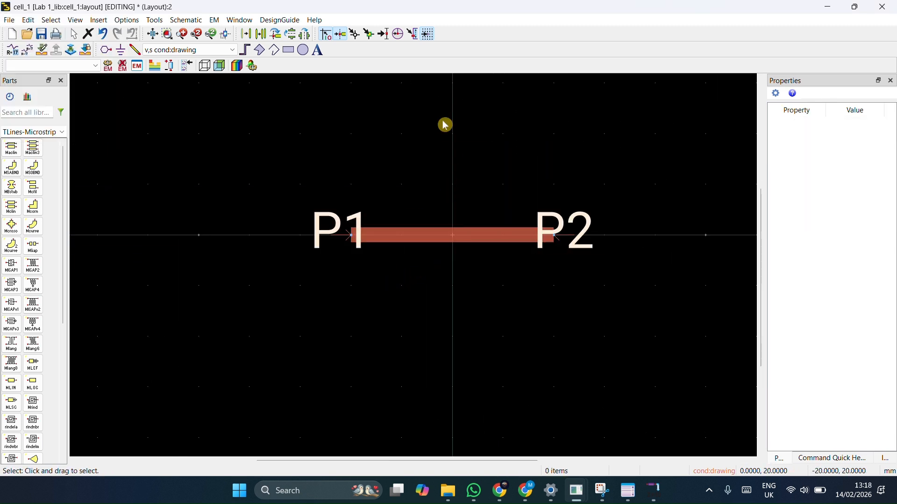
Step: Create the substrate file substrate1 in Lab 1_lib from the 25milAlumina template
{"action": "left_click", "coordinate": [216, 20]}
{"action": "left_click", "coordinate": [246, 114]}
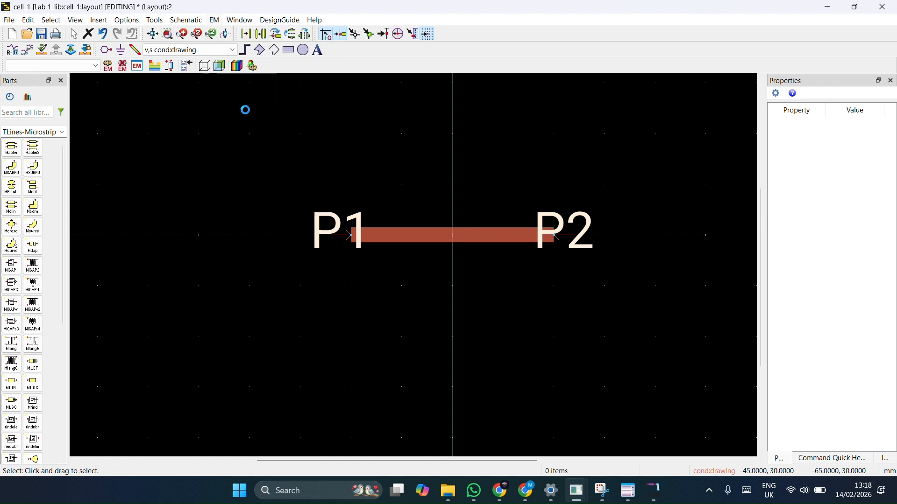
{"action": "left_click", "coordinate": [503, 259]}
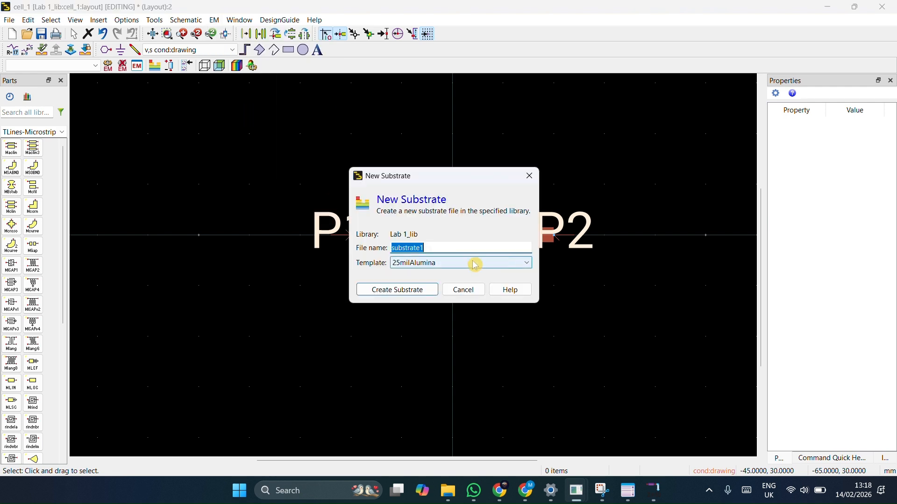
{"action": "left_click", "coordinate": [414, 290]}
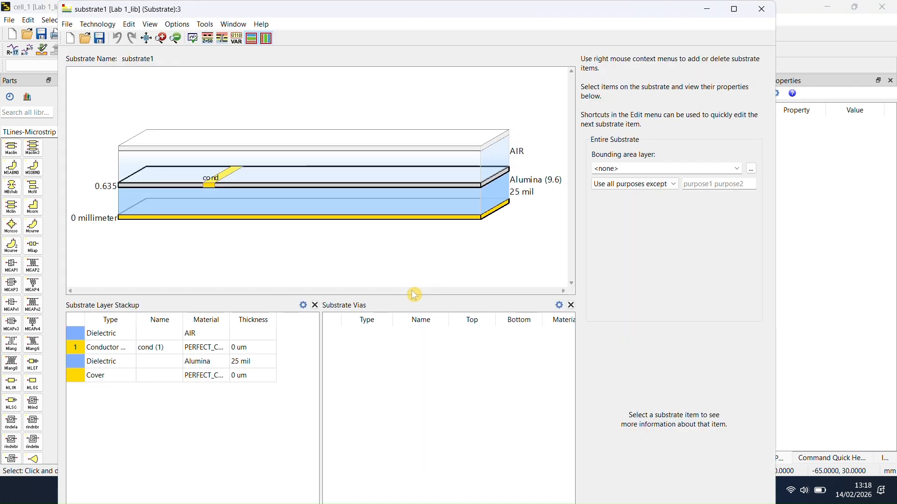
Step: Add the FR_4 dielectric from the materials database to the Lab 1_lib material definitions
{"action": "left_click", "coordinate": [452, 201]}
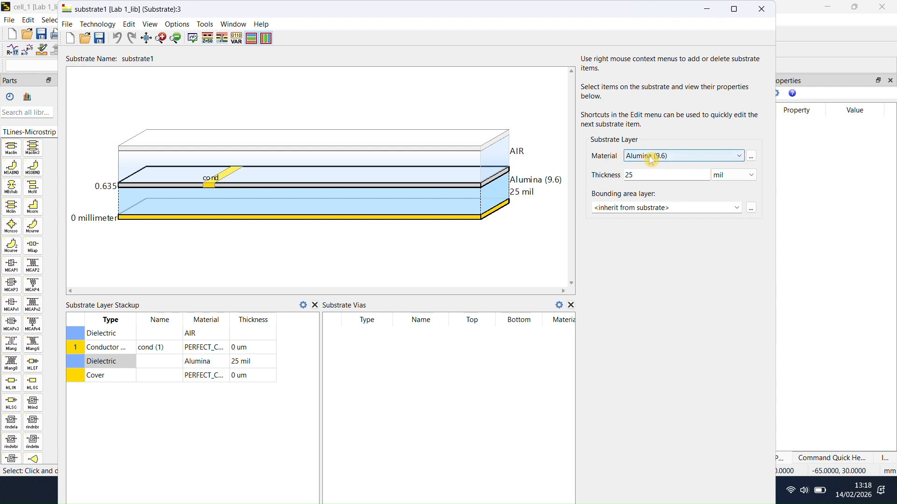
{"action": "left_click", "coordinate": [696, 154]}
{"action": "left_click", "coordinate": [673, 213]}
{"action": "left_click", "coordinate": [753, 157]}
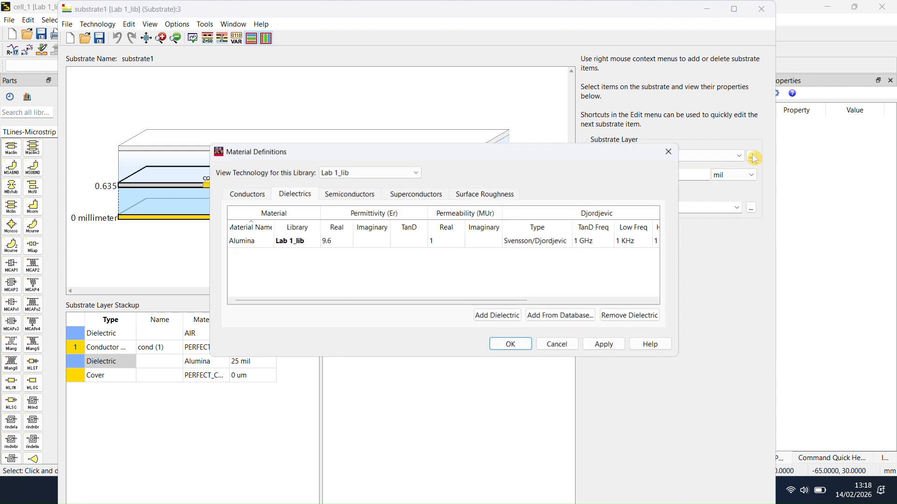
{"action": "left_click", "coordinate": [558, 316]}
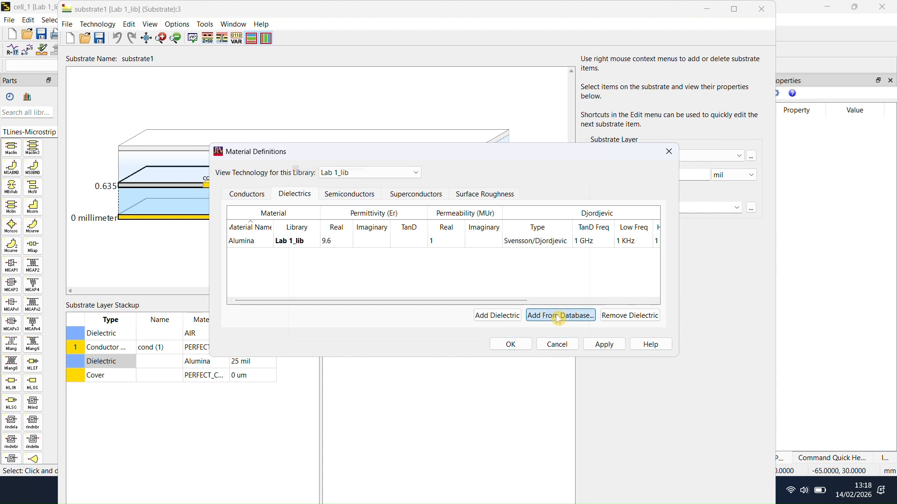
{"action": "scroll", "coordinate": [323, 252], "scroll_direction": "down", "scroll_amount": 8}
{"action": "scroll", "coordinate": [331, 265], "scroll_direction": "up", "scroll_amount": 2}
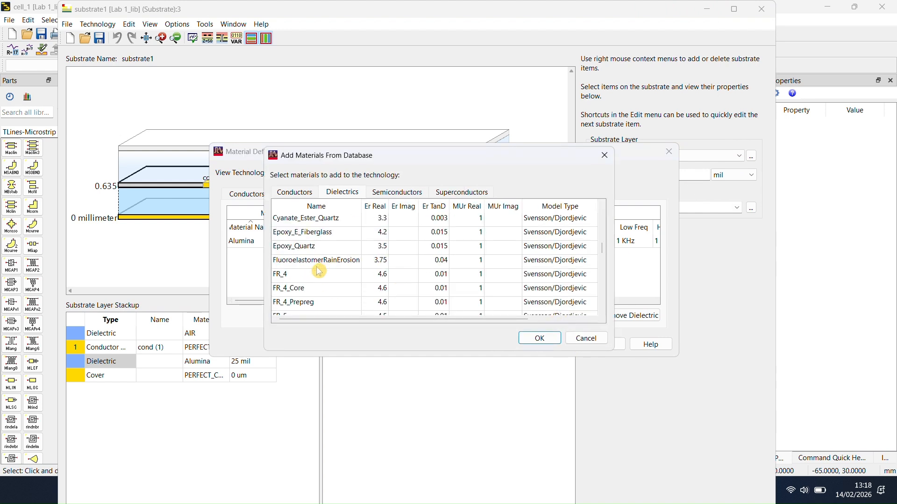
{"action": "left_click", "coordinate": [292, 275]}
{"action": "left_click", "coordinate": [539, 338]}
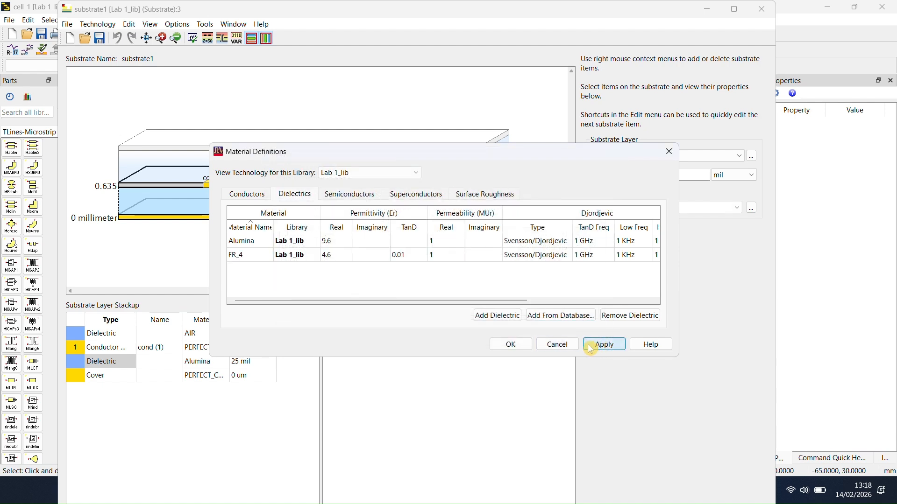
{"action": "left_click", "coordinate": [511, 345]}
Step: Set the substrate's dielectric layer to FR_4 with a thickness of 1.6 millimeter and return to the layout
{"action": "left_click", "coordinate": [681, 159]}
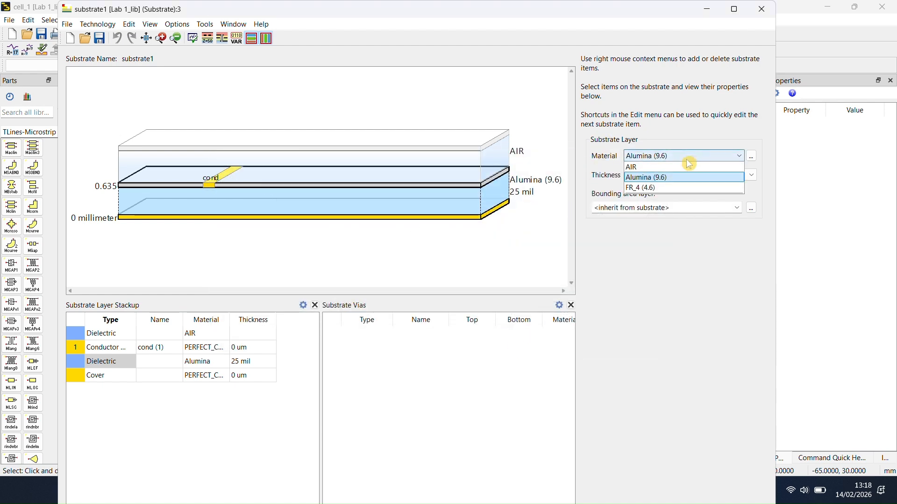
{"action": "left_click", "coordinate": [651, 188]}
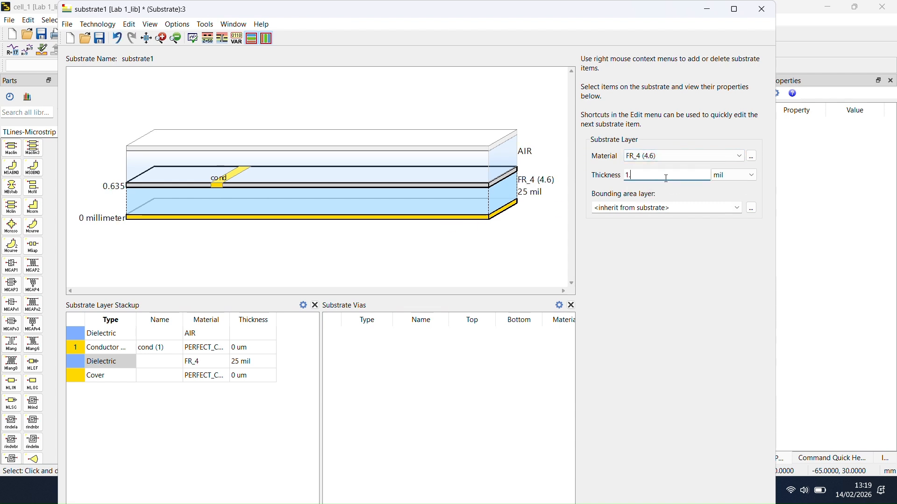
{"action": "left_click", "coordinate": [751, 176]}
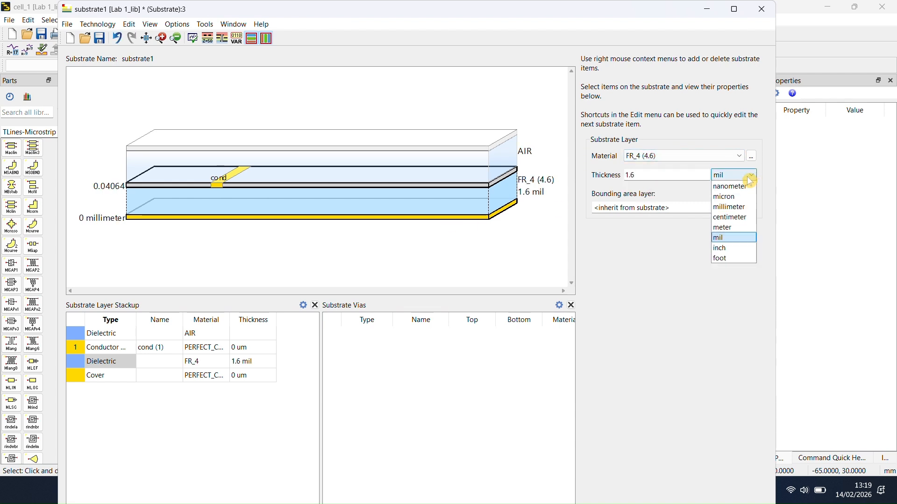
{"action": "left_click", "coordinate": [730, 213]}
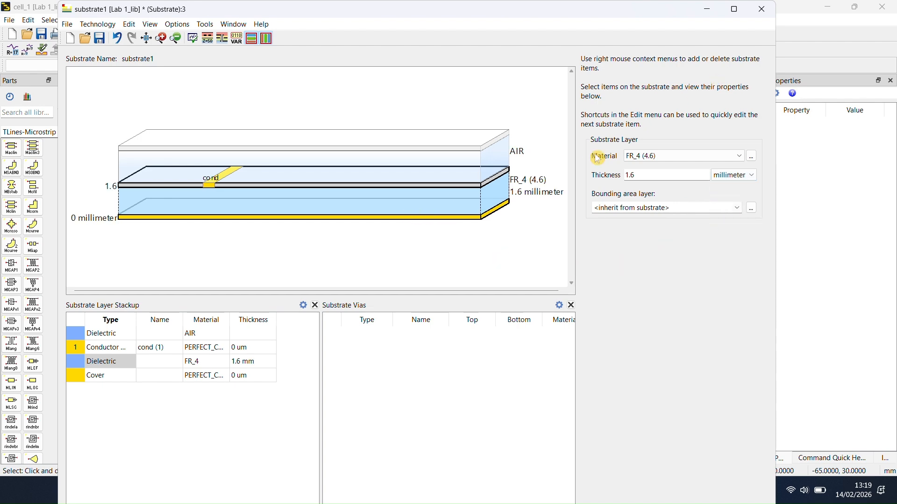
{"action": "left_click", "coordinate": [707, 9]}
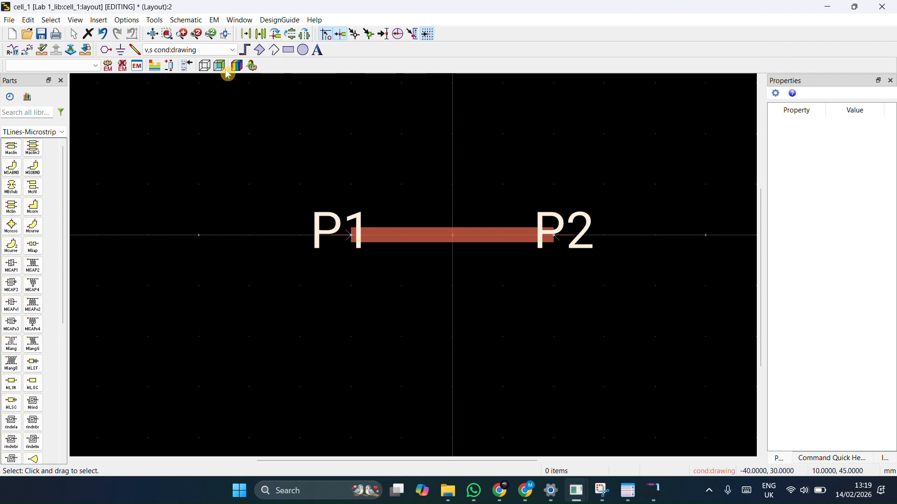
Step: Create an EM setup view named emSetup for cell_1 without a template
{"action": "left_click", "coordinate": [214, 20]}
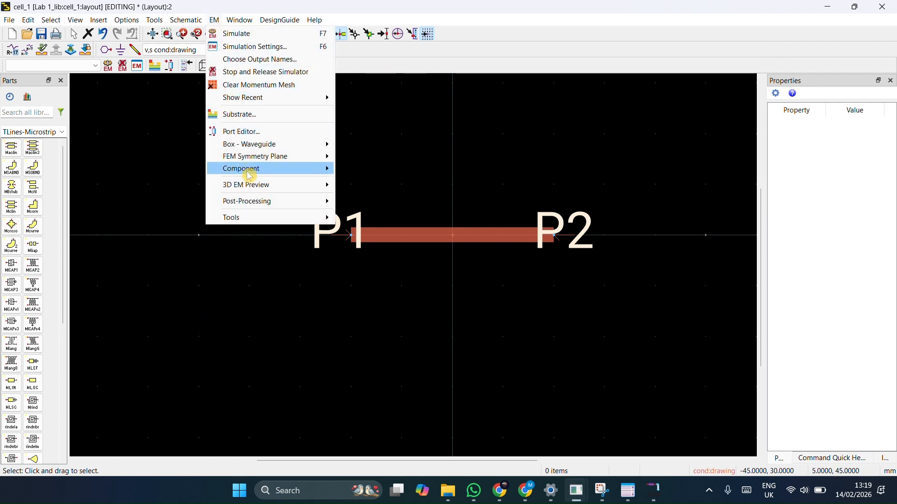
{"action": "left_click", "coordinate": [304, 48]}
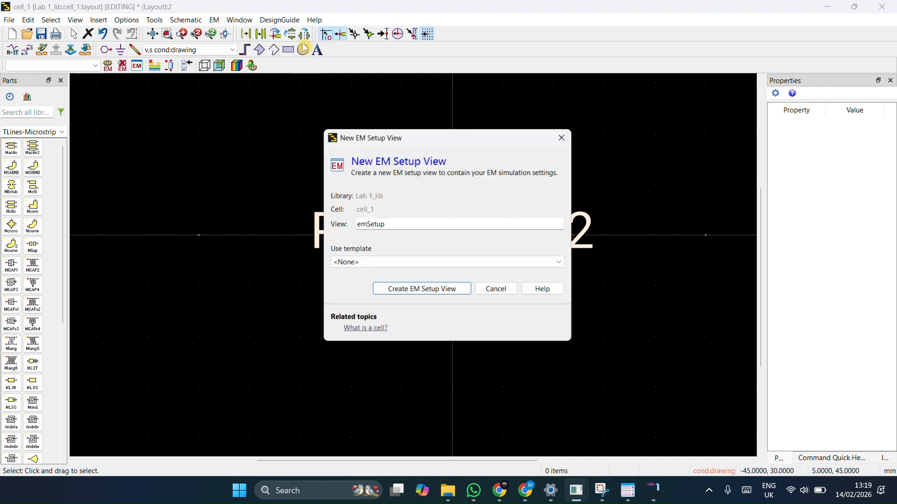
{"action": "left_click", "coordinate": [418, 292]}
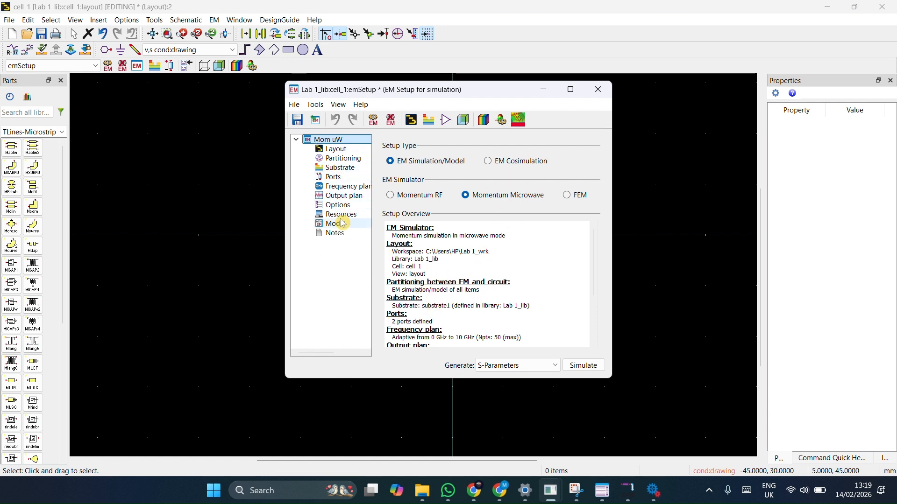
Step: Set the adaptive sweep in the frequency plan to run from 2 GHz to 3 GHz
{"action": "left_click", "coordinate": [346, 187]}
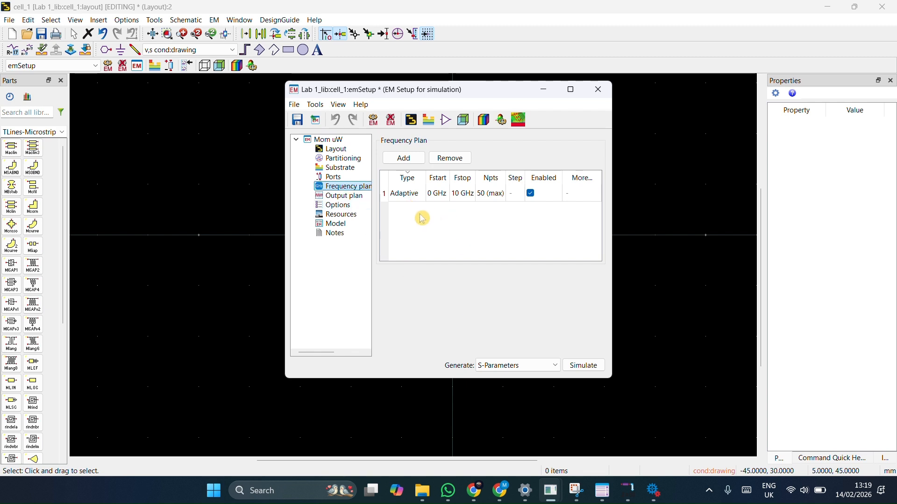
{"action": "double_click", "coordinate": [441, 198]}
{"action": "key", "text": "Return"}
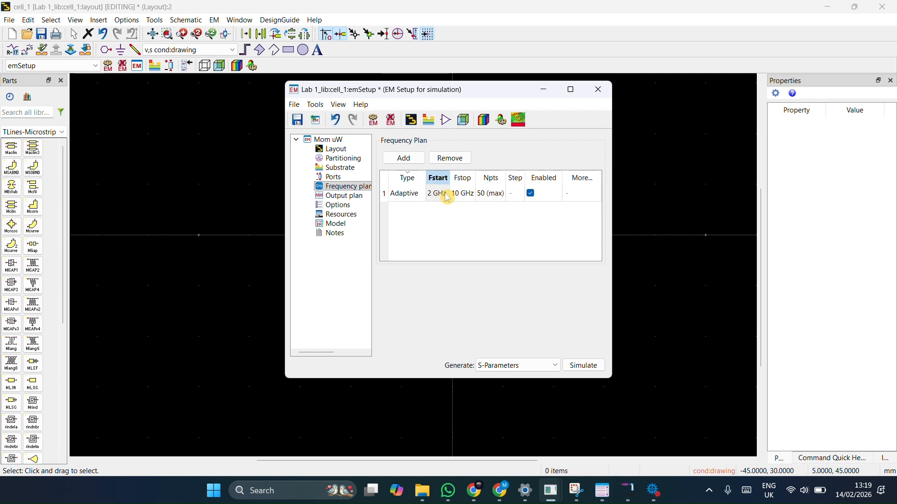
{"action": "double_click", "coordinate": [460, 193]}
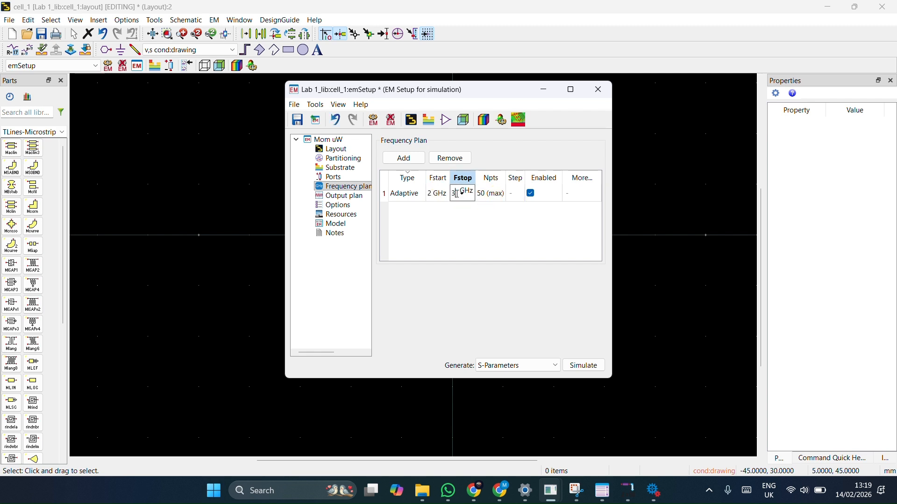
{"action": "key", "text": "Return"}
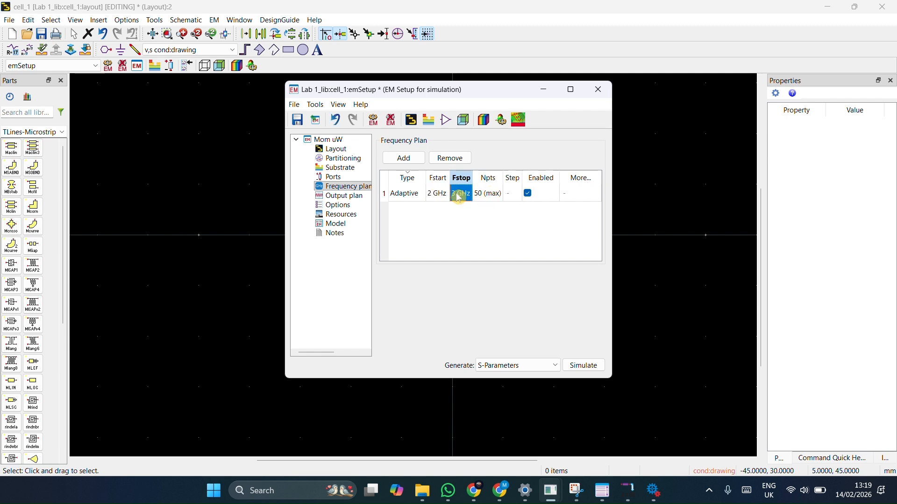
Step: Add a second frequency plan entry of type Single at 2.4 GHz
{"action": "left_click", "coordinate": [404, 158]}
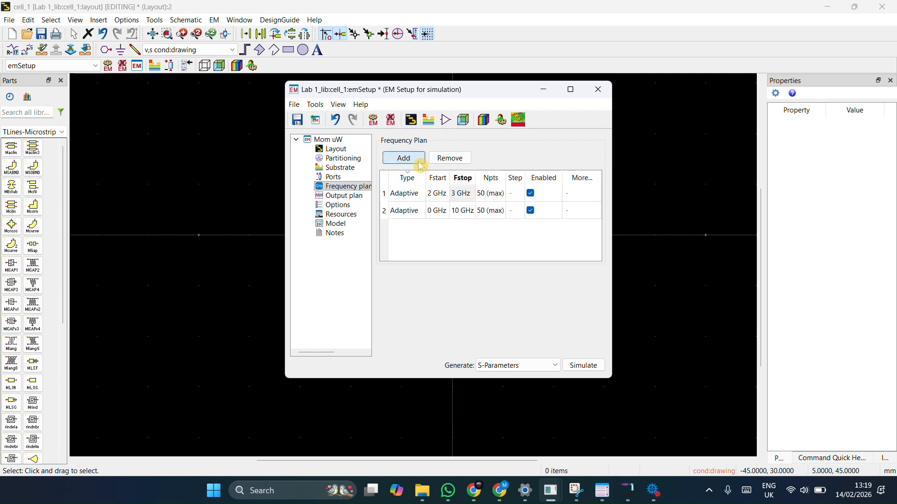
{"action": "double_click", "coordinate": [413, 211]}
{"action": "left_click", "coordinate": [422, 209]}
{"action": "left_click", "coordinate": [436, 255]}
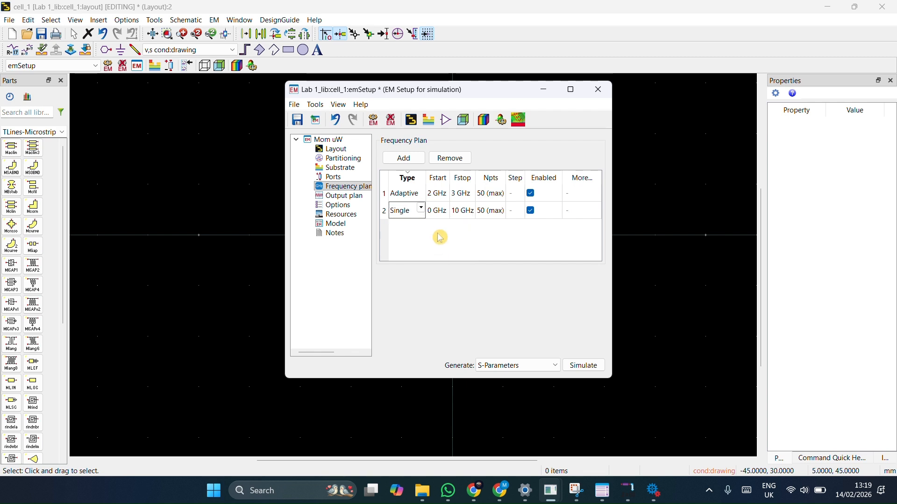
{"action": "double_click", "coordinate": [437, 214]}
{"action": "left_click", "coordinate": [437, 212]}
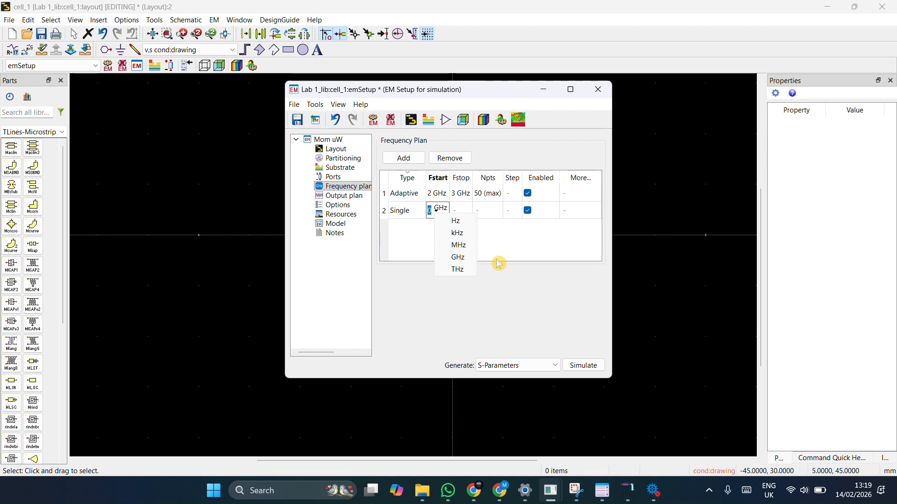
{"action": "left_click", "coordinate": [403, 243]}
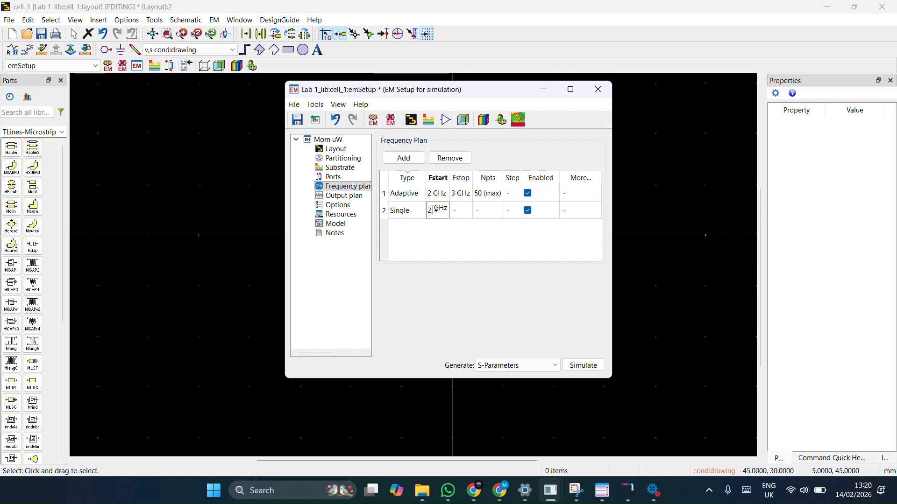
{"action": "key", "text": "Return"}
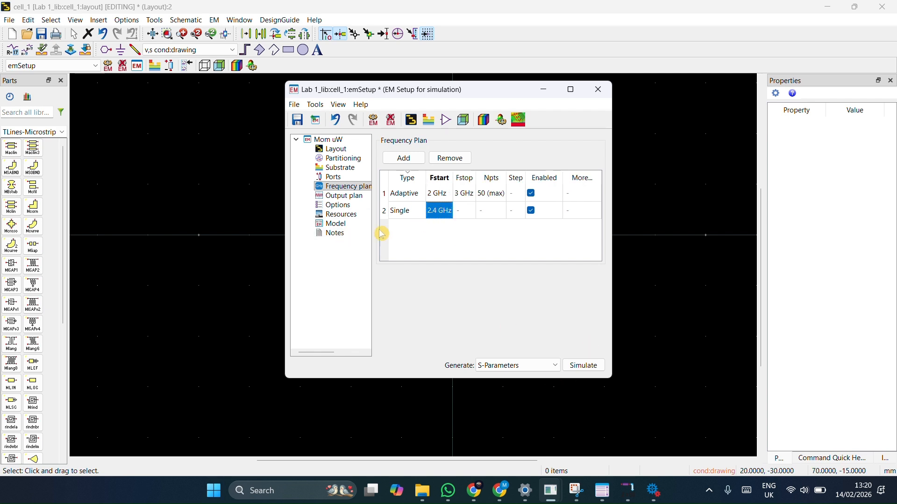
Step: Set the global mesh density to 80 cells per wavelength and enable edge mesh with auto-determined edge width
{"action": "left_click", "coordinate": [351, 207]}
{"action": "left_click", "coordinate": [561, 176]}
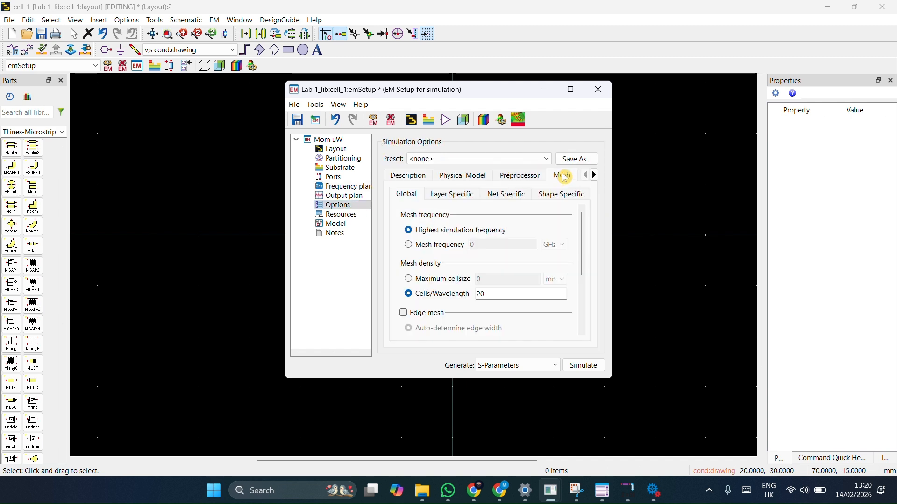
{"action": "scroll", "coordinate": [490, 273], "scroll_direction": "down", "scroll_amount": 1}
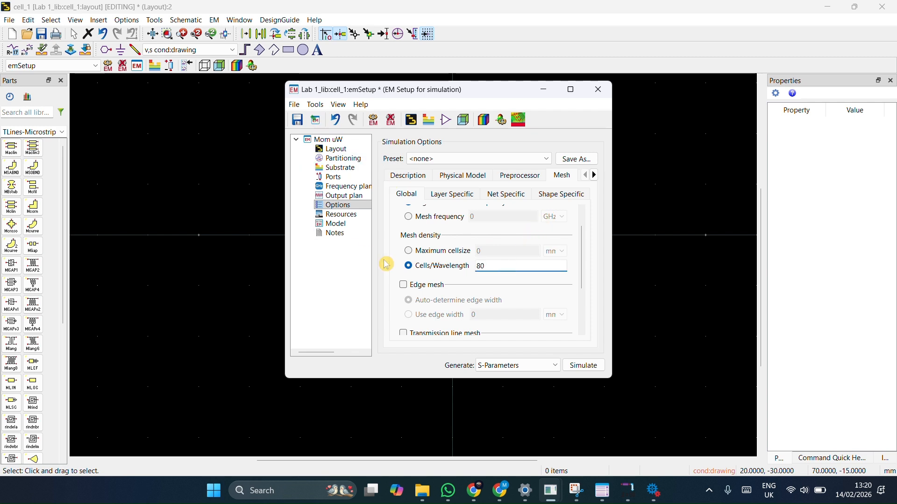
{"action": "left_click", "coordinate": [405, 286]}
{"action": "scroll", "coordinate": [425, 286], "scroll_direction": "down", "scroll_amount": 1}
{"action": "scroll", "coordinate": [428, 287], "scroll_direction": "up", "scroll_amount": 1}
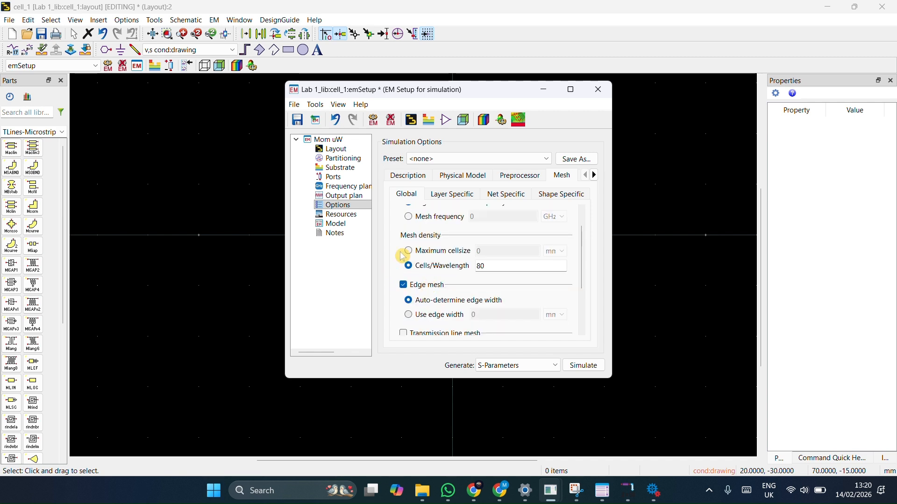
Step: Check the output plan's dataset and saved-currents options, and run the EM simulation to generate S-parameters
{"action": "left_click", "coordinate": [345, 196]}
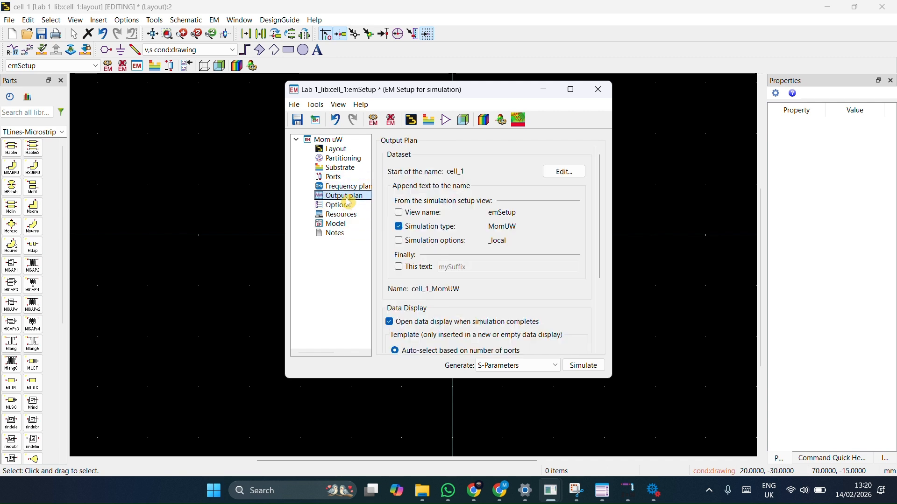
{"action": "scroll", "coordinate": [430, 265], "scroll_direction": "down", "scroll_amount": 2}
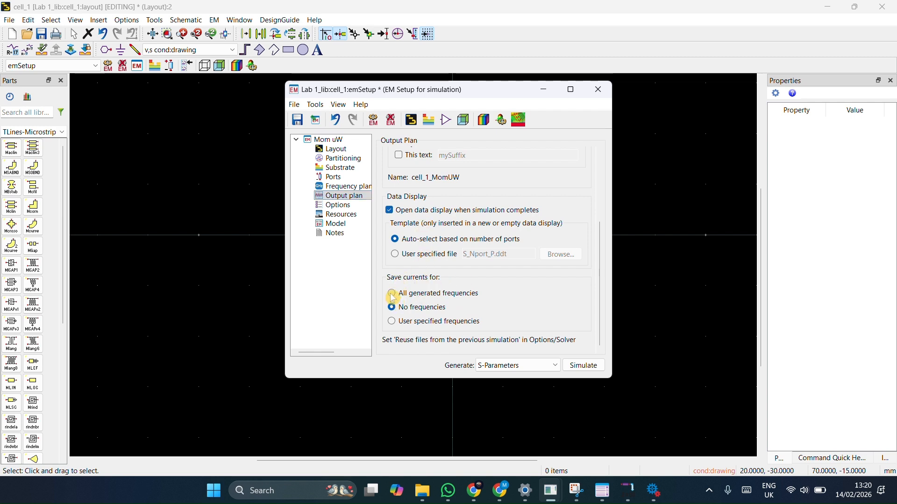
{"action": "left_click", "coordinate": [592, 368]}
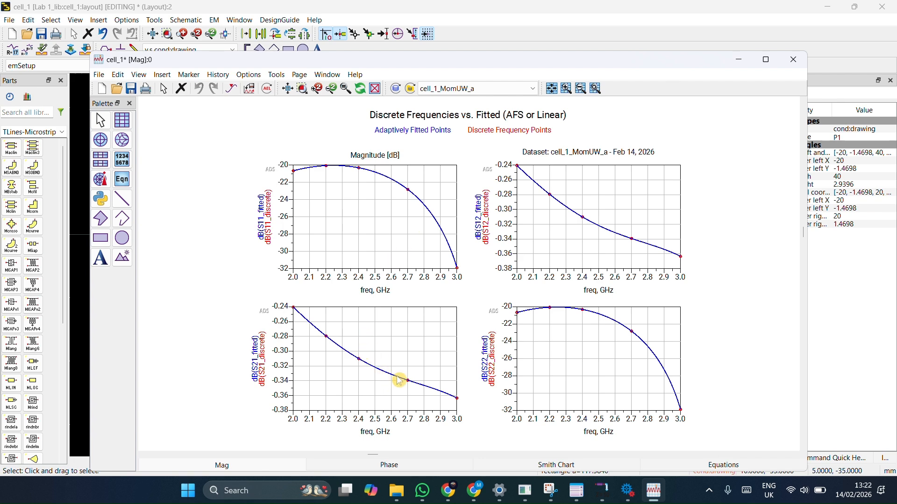
Step: Review the phase and magnitude plots of the simulated S-parameters and minimize the results window
{"action": "left_click", "coordinate": [430, 462]}
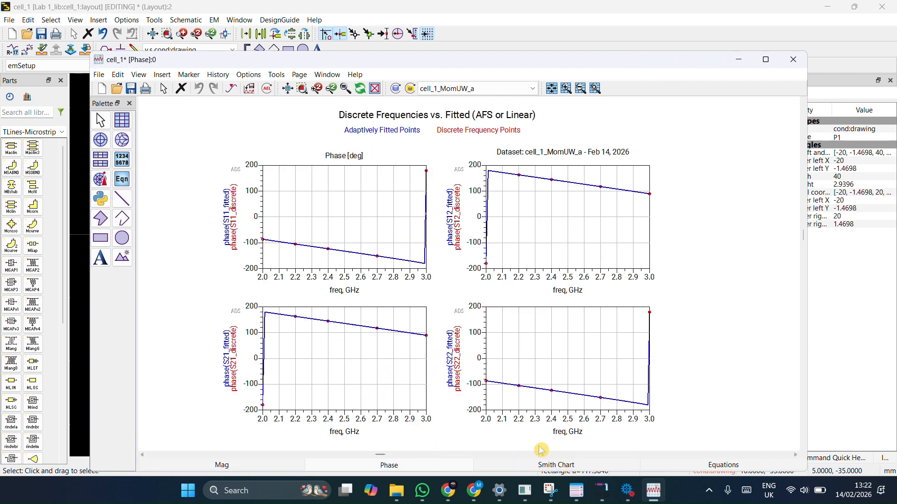
{"action": "left_click", "coordinate": [265, 466]}
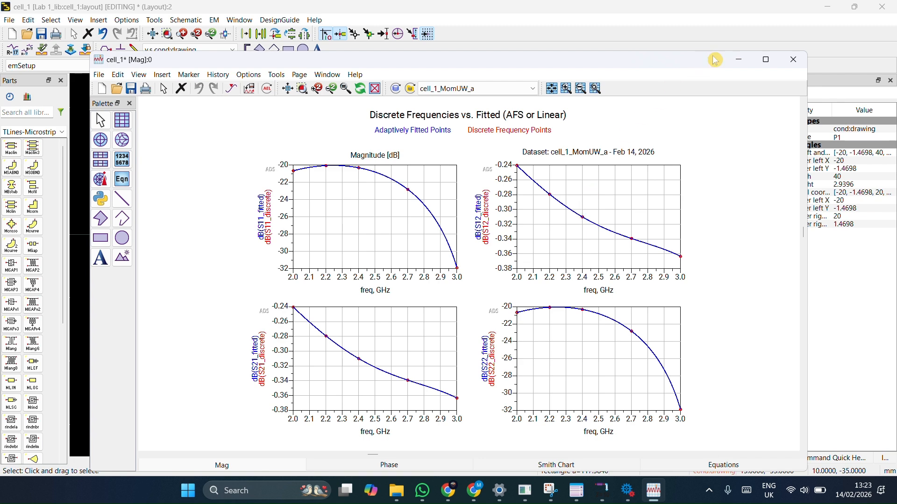
{"action": "left_click", "coordinate": [737, 64]}
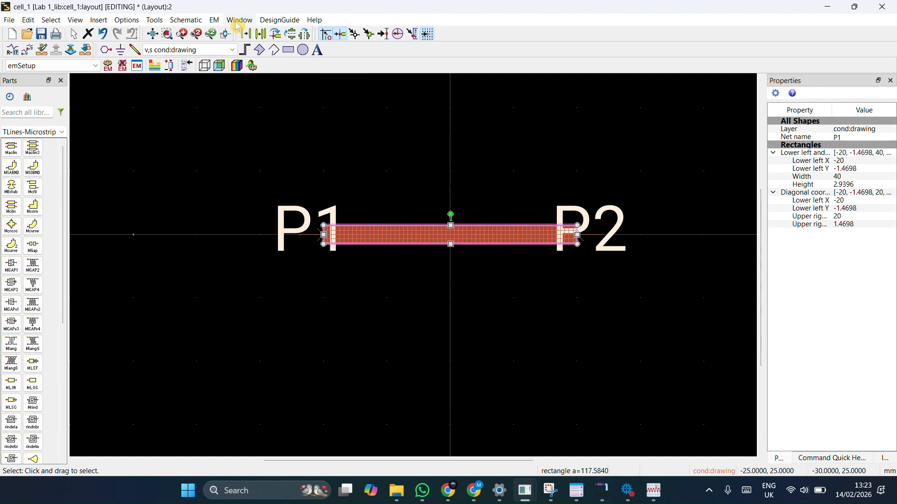
Step: Run the far-field post-processing for the layout and maximize the surface current plot in Momentum Visualization, minimizing the far-field plot
{"action": "left_click", "coordinate": [216, 22]}
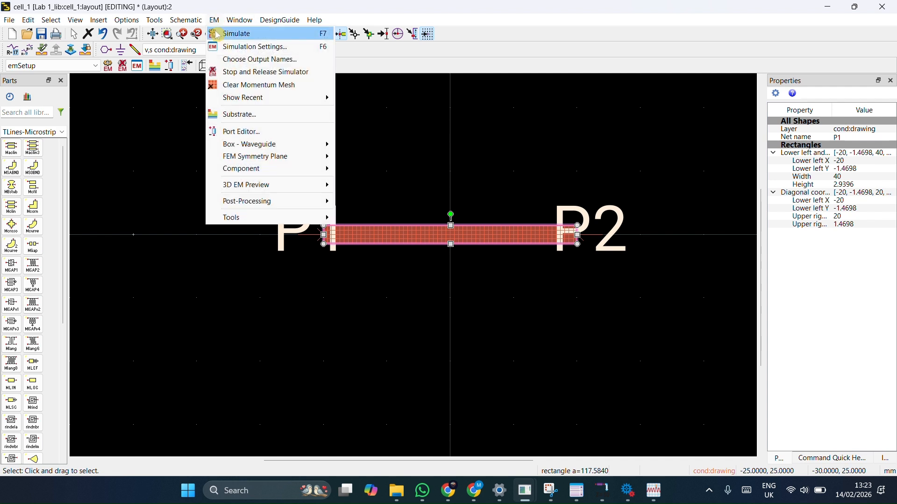
{"action": "mouse_move", "coordinate": [237, 202]}
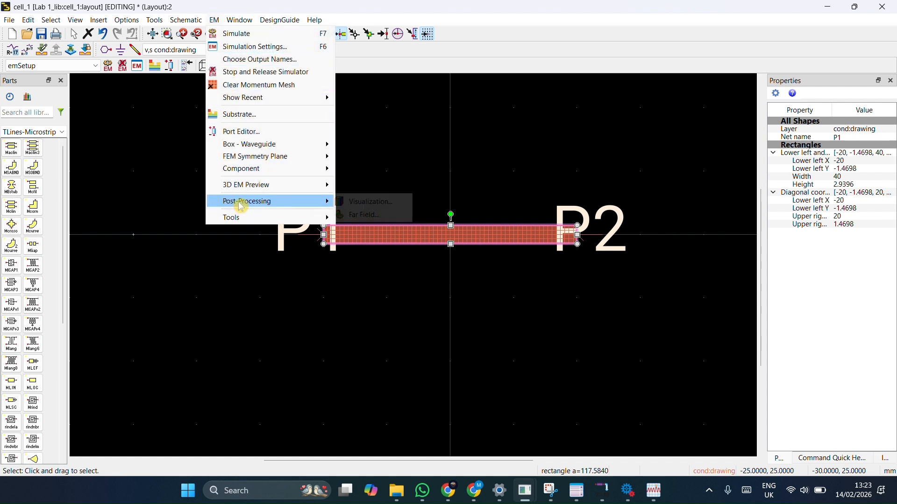
{"action": "left_click", "coordinate": [366, 216]}
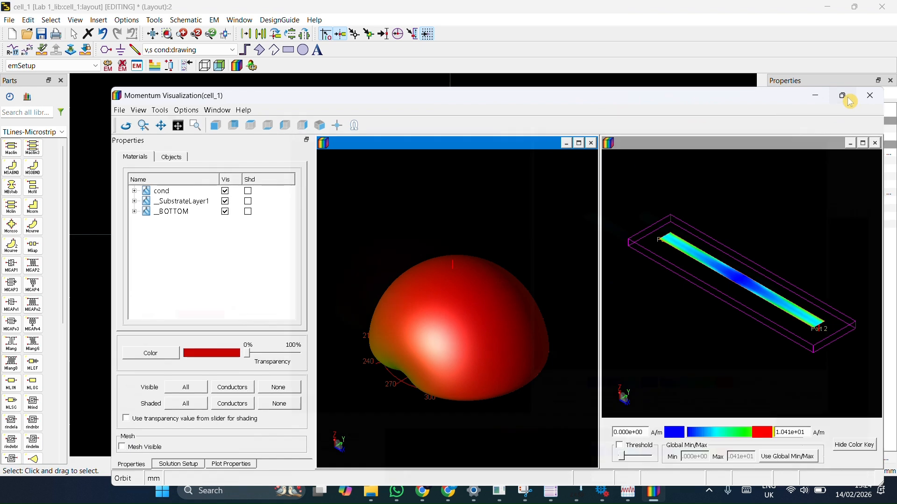
{"action": "left_click", "coordinate": [849, 100]}
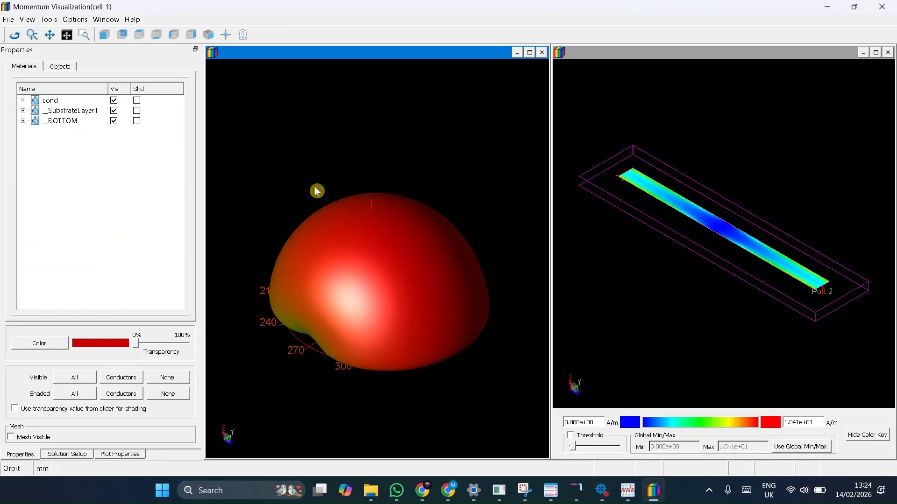
{"action": "left_click", "coordinate": [517, 52]}
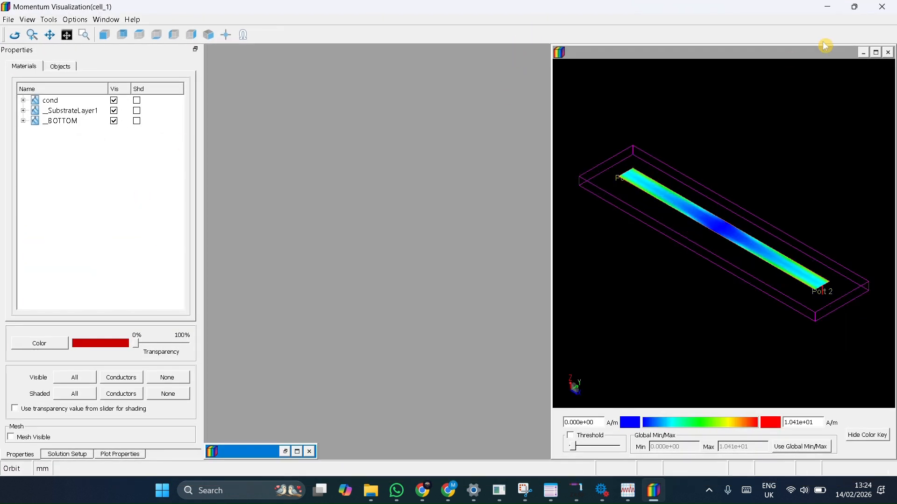
{"action": "left_click", "coordinate": [876, 52]}
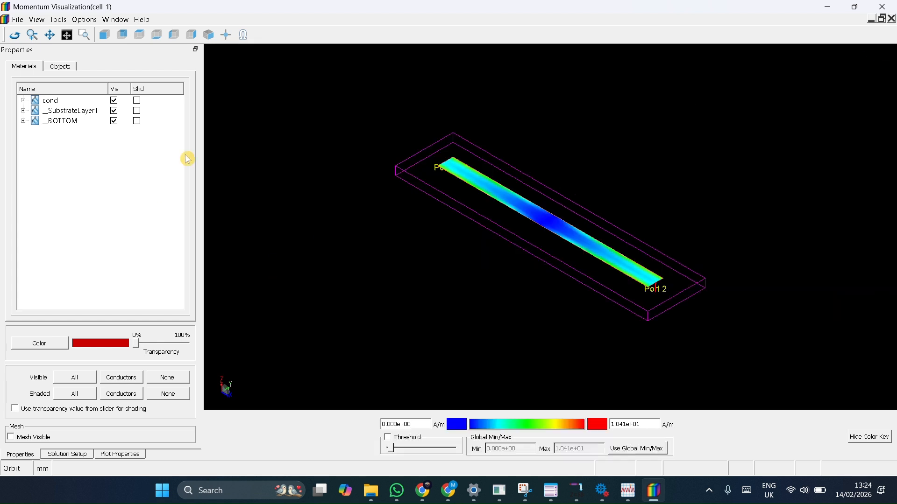
Step: Select the 2.4 GHz solution for Port 1 and animate its surface current plot
{"action": "left_click", "coordinate": [68, 455]}
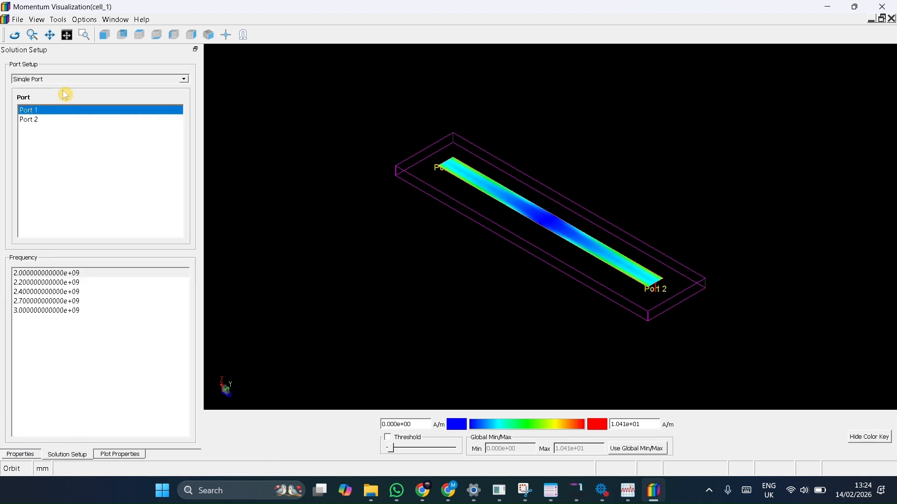
{"action": "left_click", "coordinate": [59, 292]}
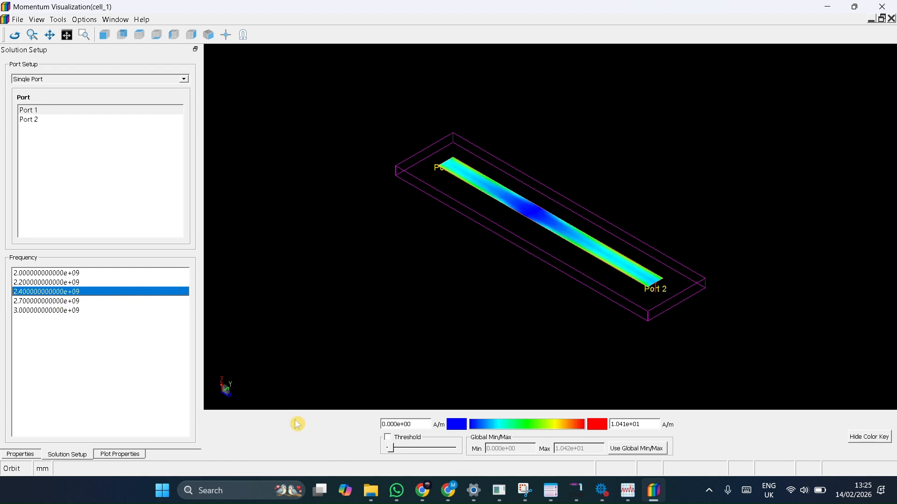
{"action": "left_click", "coordinate": [120, 455]}
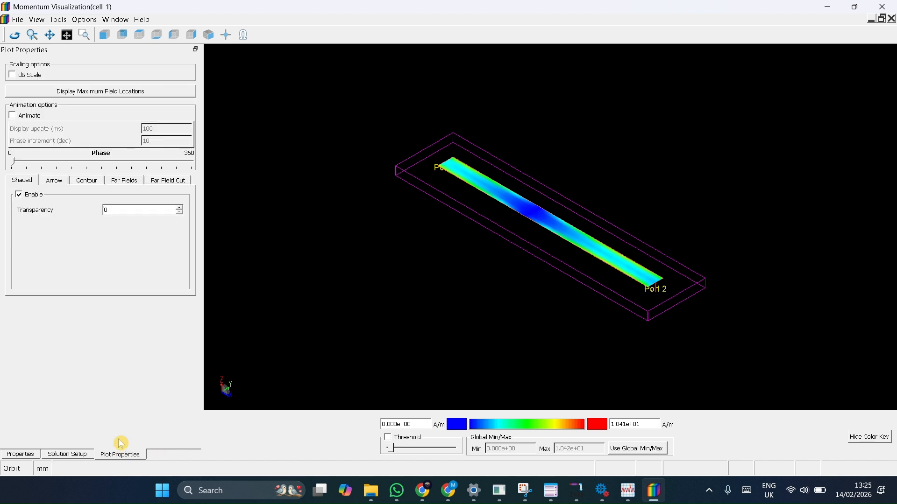
{"action": "left_click", "coordinate": [14, 115]}
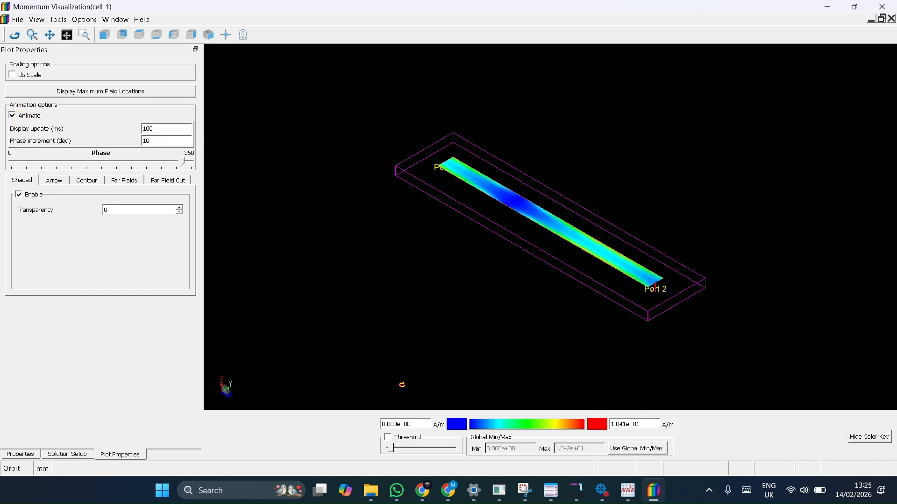
Step: Switch the single-port excitation to Port 2 and animate the surface current at 2.4 GHz
{"action": "left_click", "coordinate": [67, 454]}
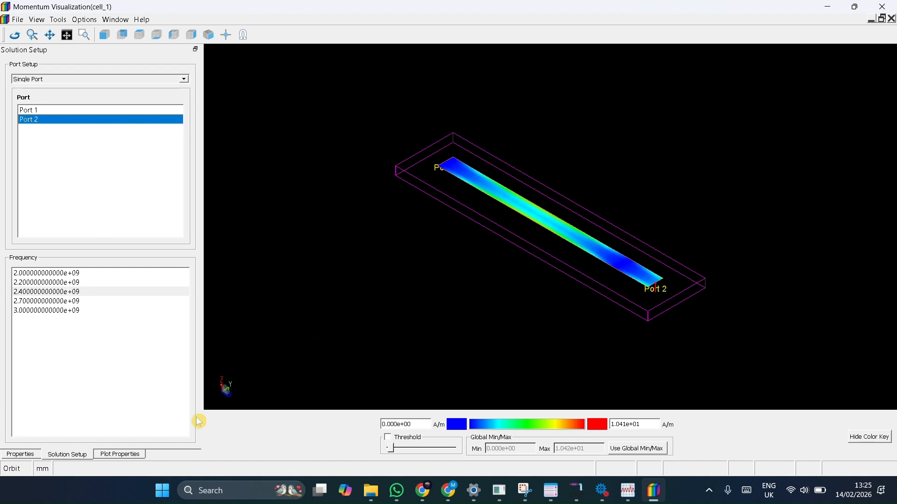
{"action": "left_click", "coordinate": [106, 454]}
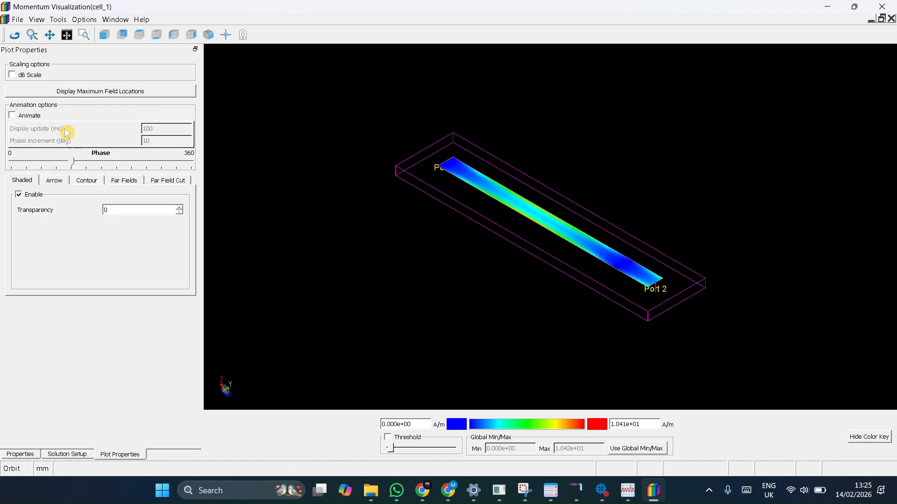
{"action": "left_click", "coordinate": [23, 117]}
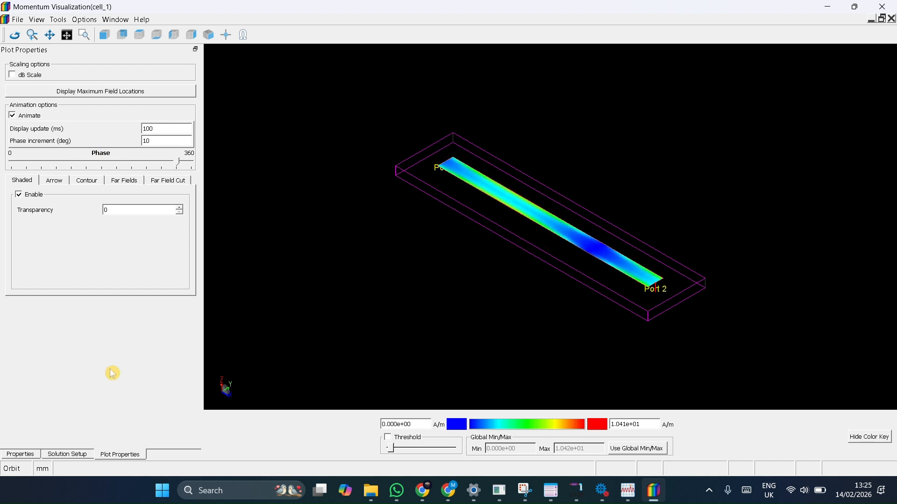
Step: Switch the single-port excitation back to Port 1 in the solution setup
{"action": "left_click", "coordinate": [67, 454]}
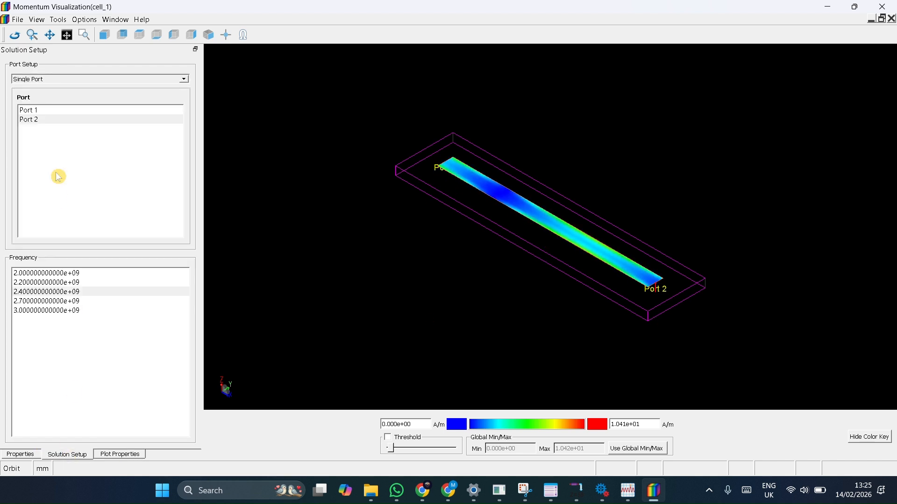
{"action": "left_click", "coordinate": [68, 111]}
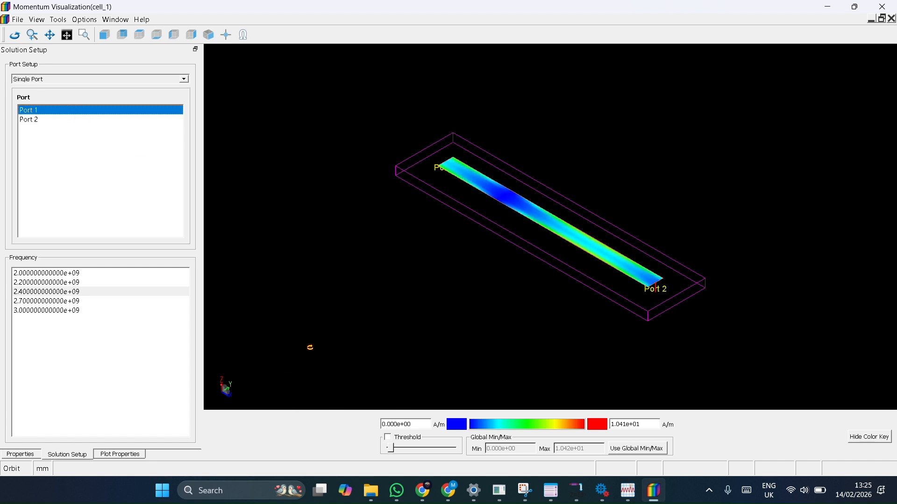